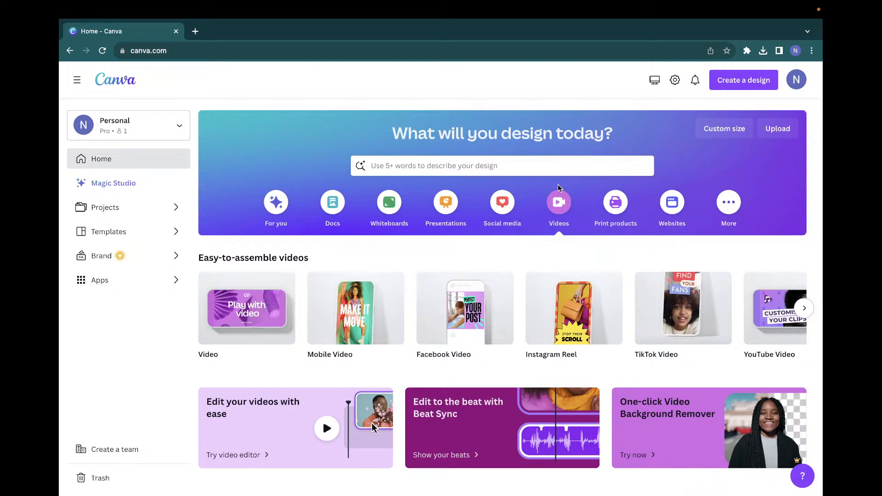
# Step: Create a blank 1920 × 1080 px video design
pyautogui.moveTo(248, 352)
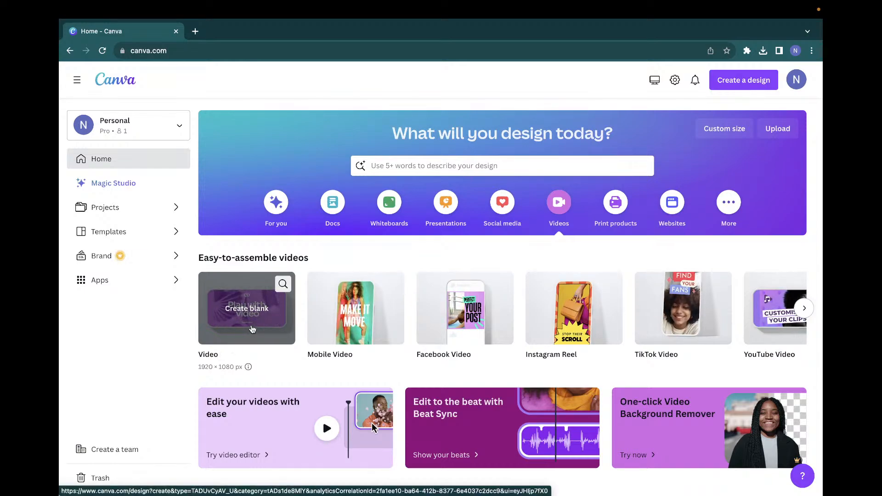
pyautogui.click(252, 329)
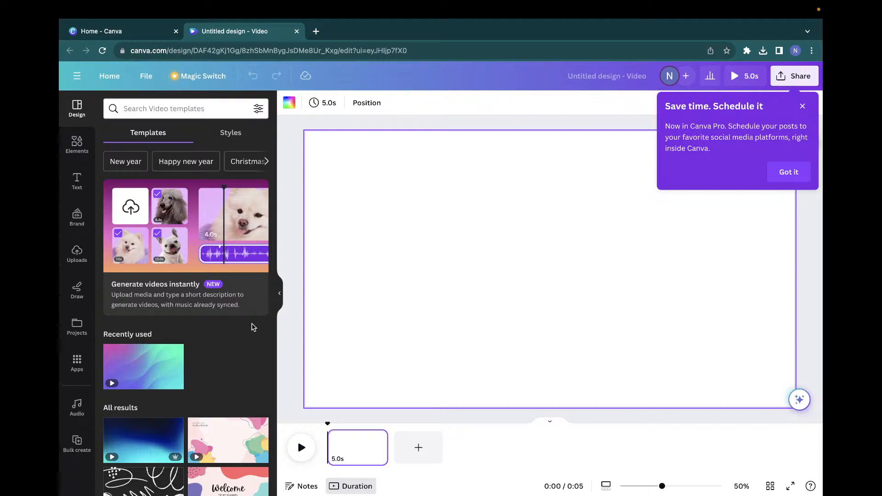
# Step: Browse the video templates and preview several of them for a suitable background
pyautogui.scroll(-3, 176, 388)
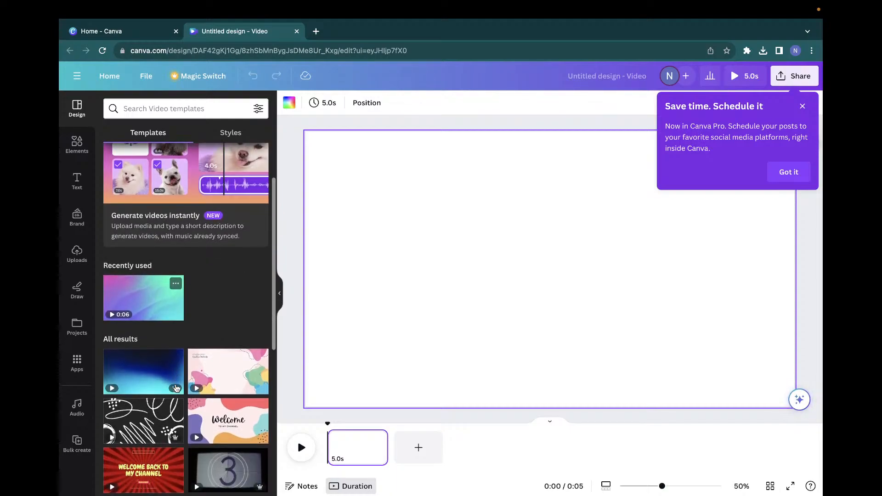
pyautogui.scroll(-5, 176, 388)
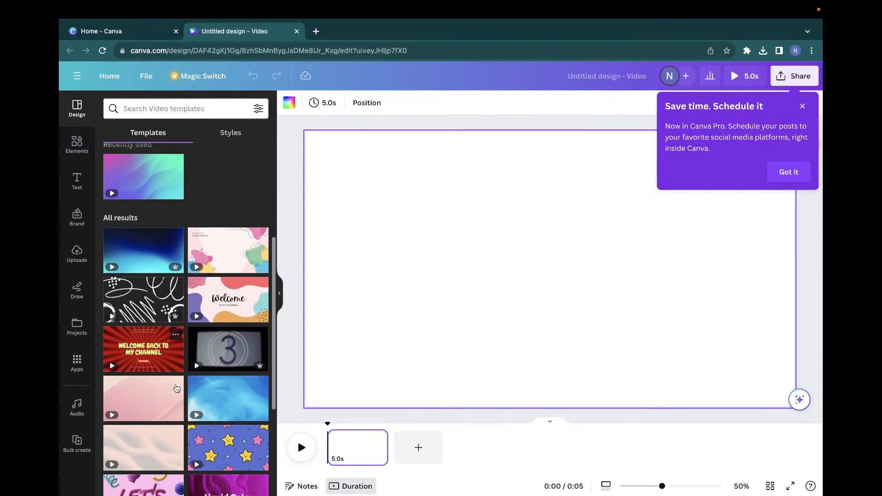
pyautogui.scroll(3, 176, 388)
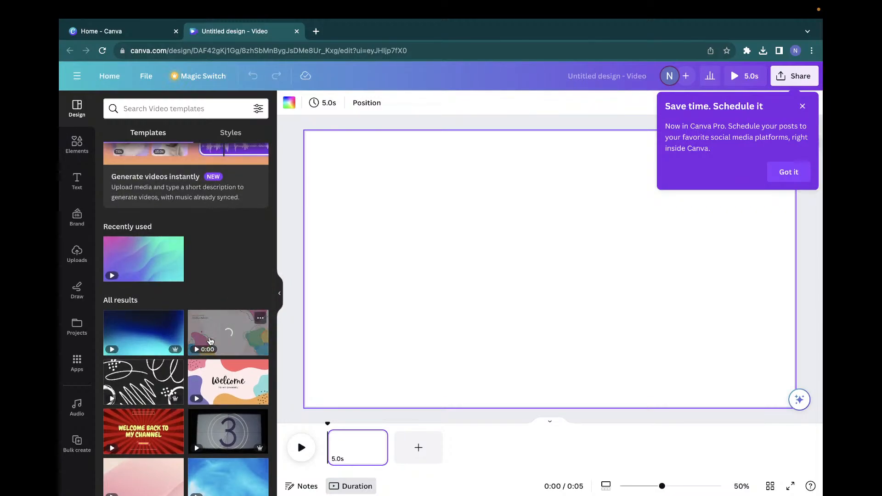
pyautogui.scroll(-1, 210, 339)
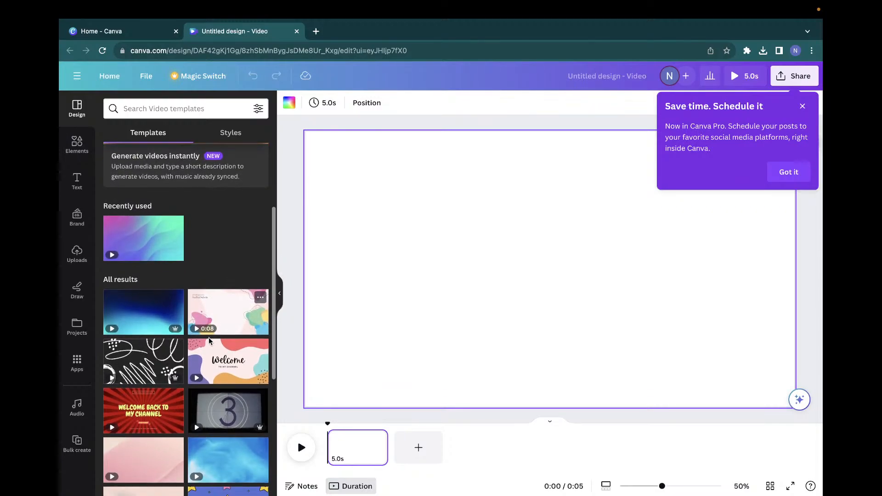
pyautogui.scroll(-5, 209, 340)
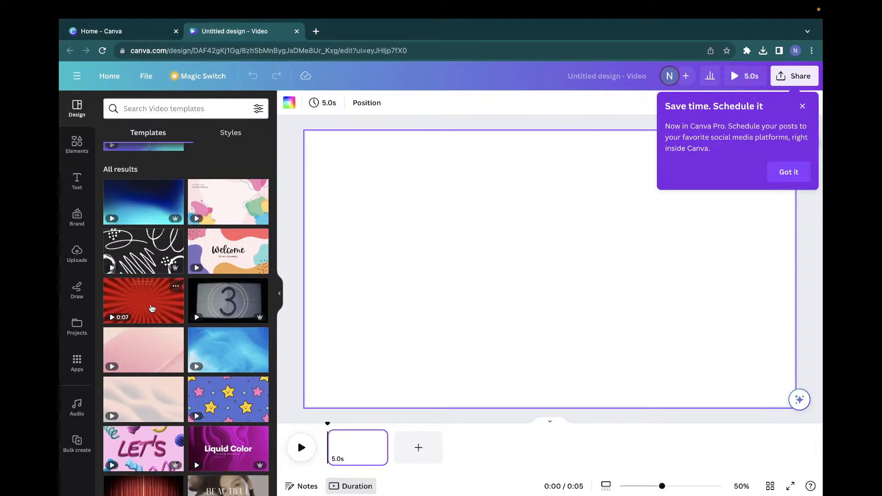
pyautogui.scroll(-3, 152, 308)
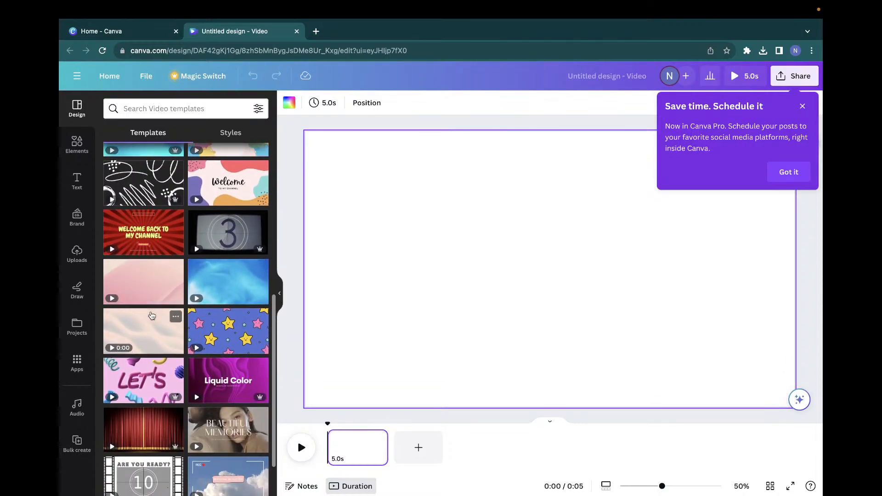
pyautogui.scroll(-2, 152, 316)
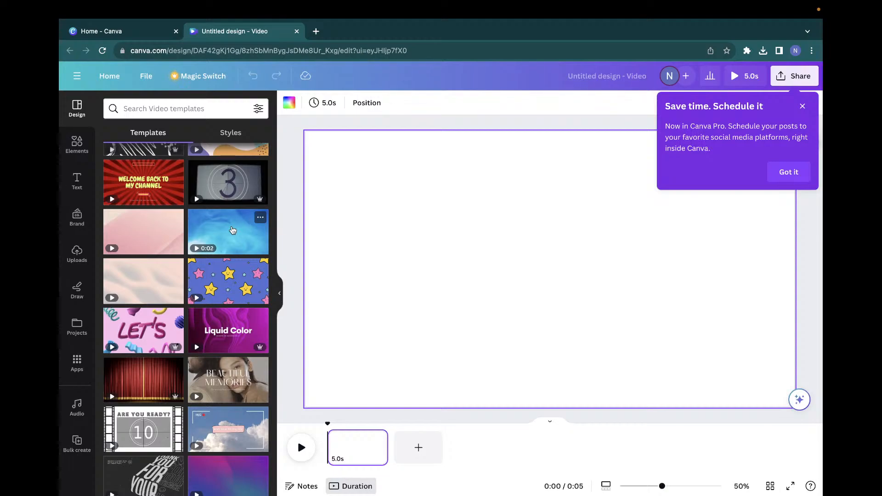
pyautogui.scroll(-3, 218, 425)
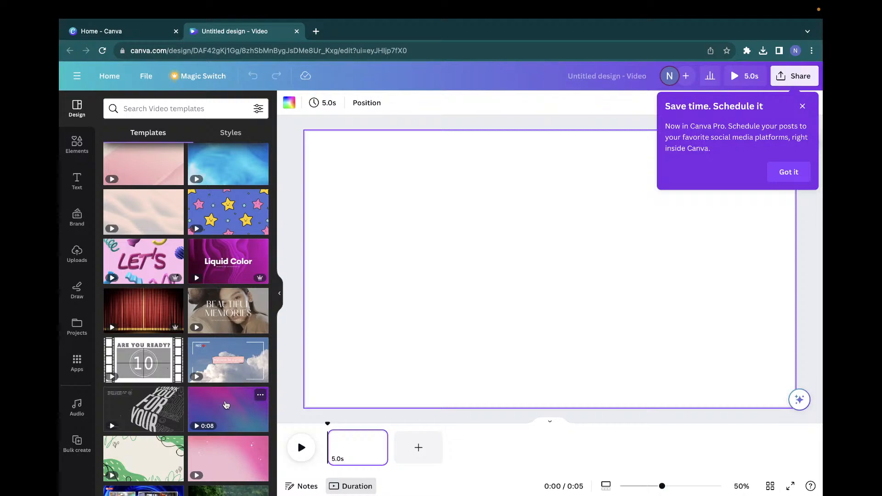
pyautogui.scroll(-5, 226, 404)
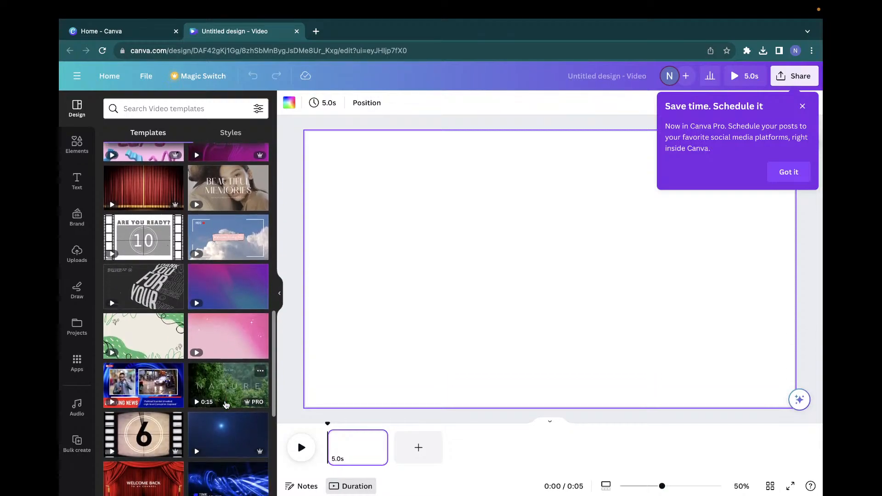
pyautogui.scroll(-3, 226, 404)
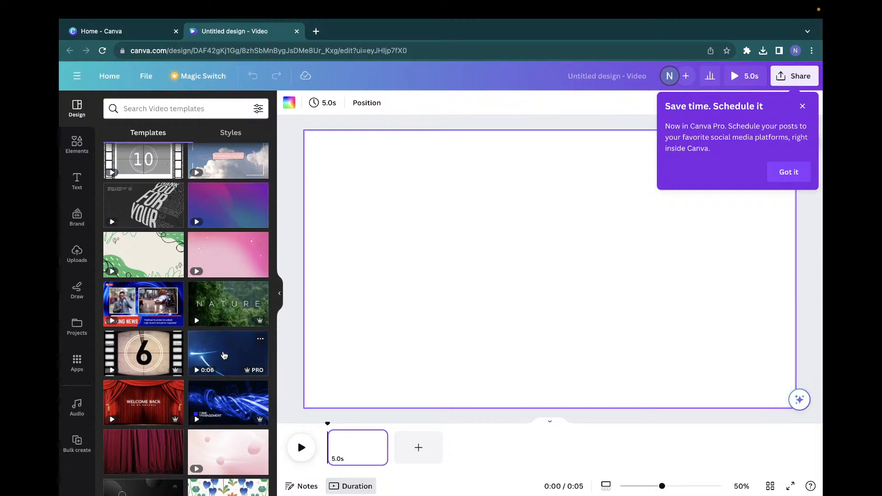
pyautogui.scroll(-1, 207, 362)
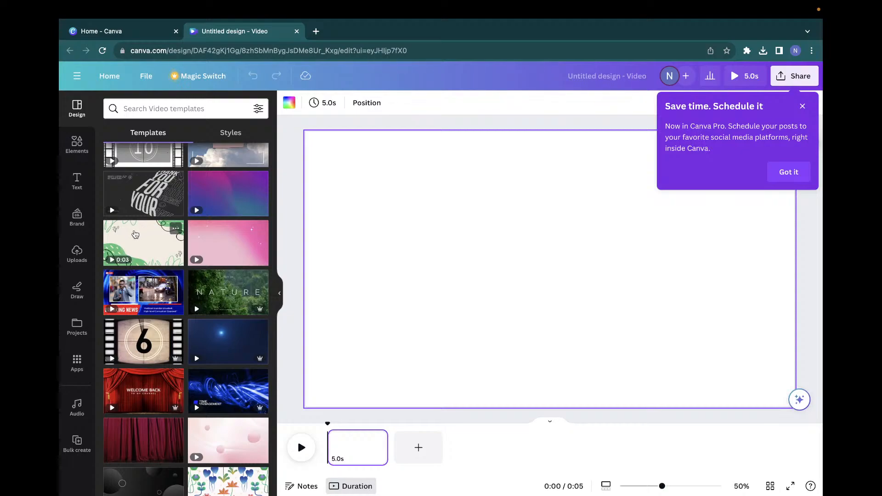
pyautogui.scroll(-3, 143, 275)
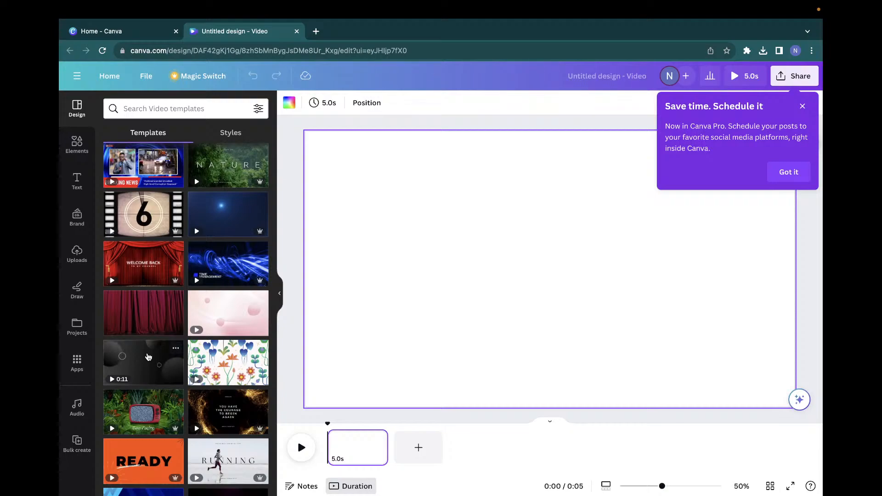
pyautogui.scroll(-2, 148, 358)
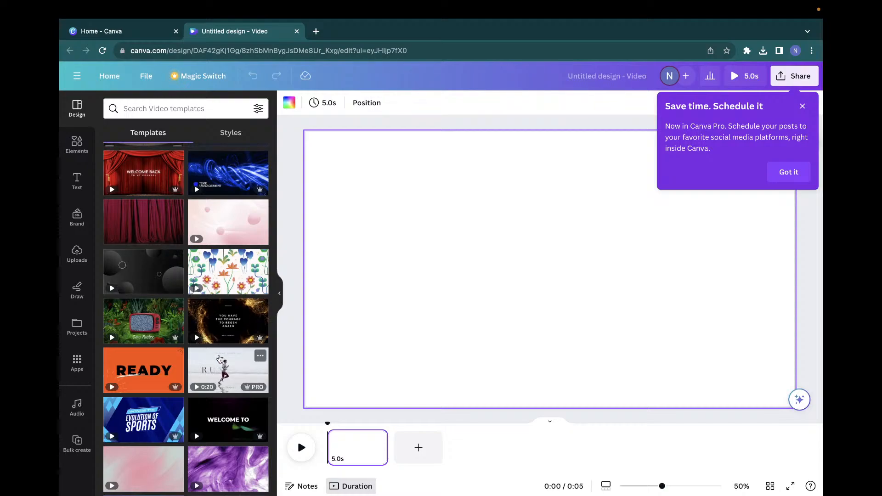
# Step: Apply the recently used Cyan Purple Pink Gradient video background, dismiss the scheduling tip and preview the clip
pyautogui.scroll(5, 219, 359)
pyautogui.scroll(5, 220, 359)
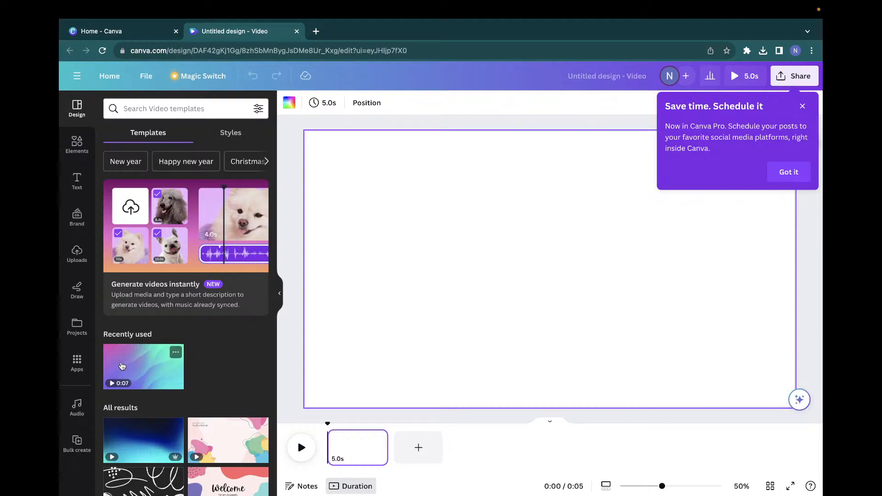
pyautogui.click(138, 363)
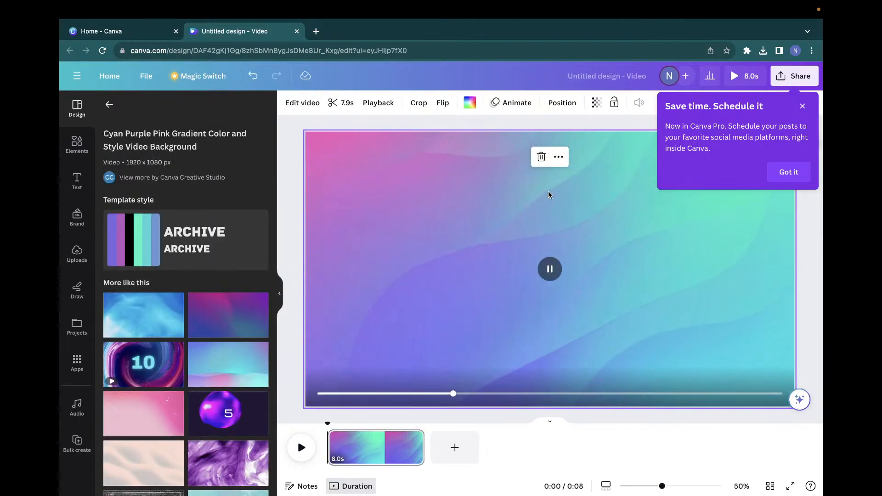
pyautogui.click(803, 107)
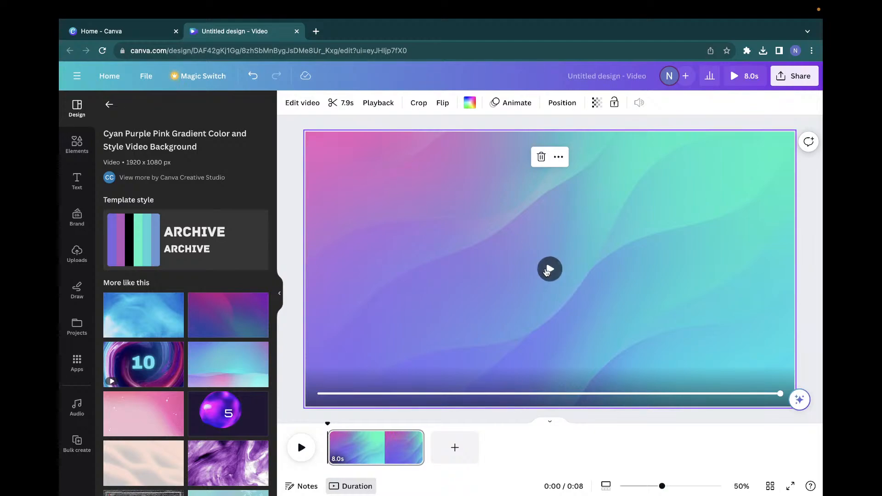
pyautogui.click(549, 270)
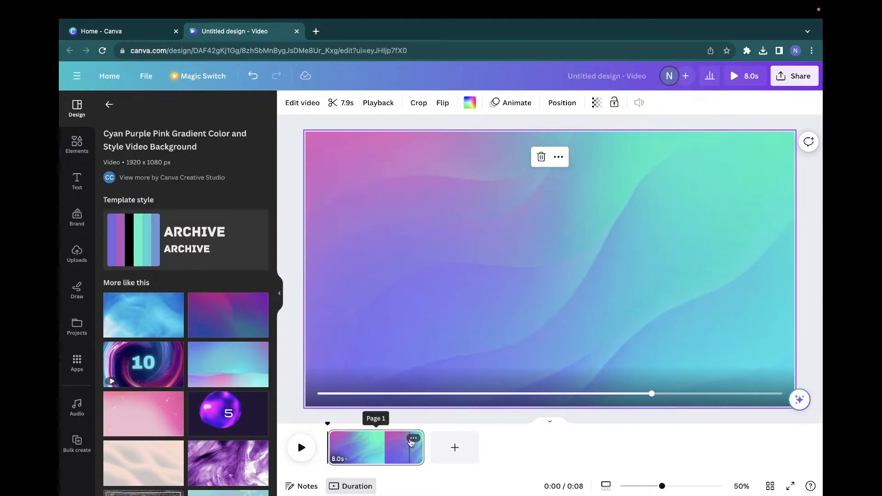
# Step: Duplicate the gradient background page twice
pyautogui.click(413, 437)
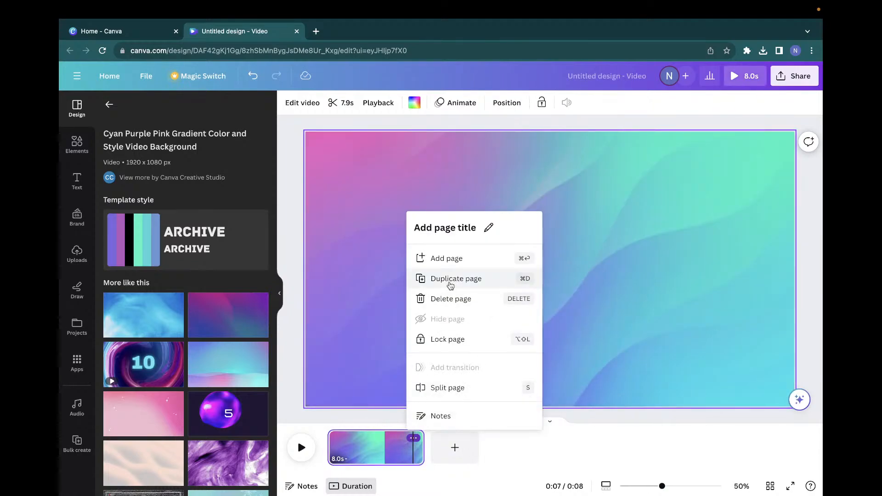
pyautogui.click(446, 282)
pyautogui.click(414, 438)
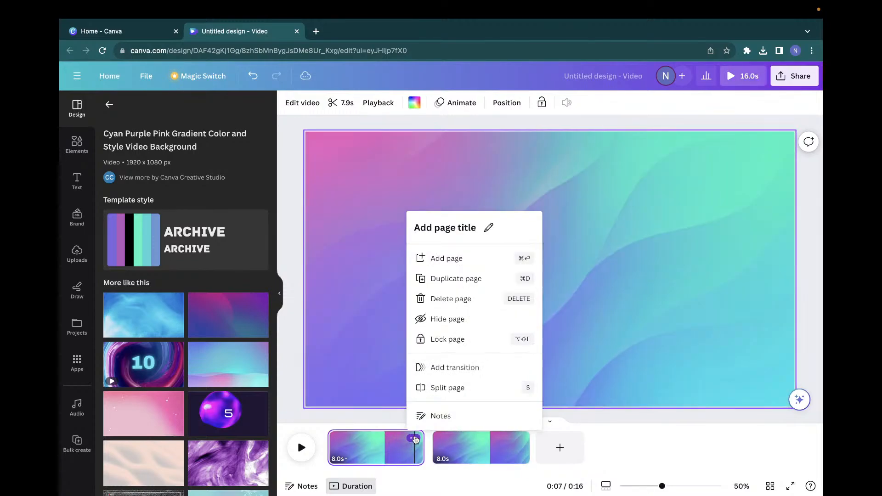
pyautogui.click(451, 281)
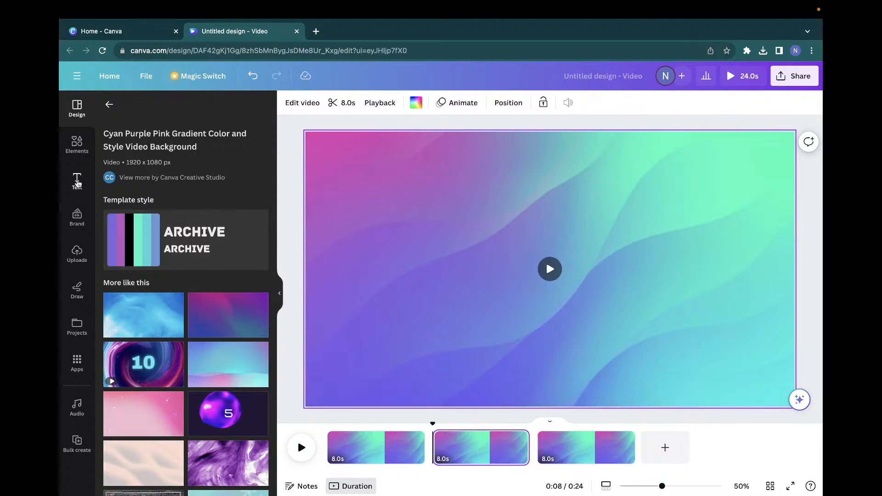
# Step: Add a text box to the second page and enlarge it to a font size of about 80.8
pyautogui.click(76, 182)
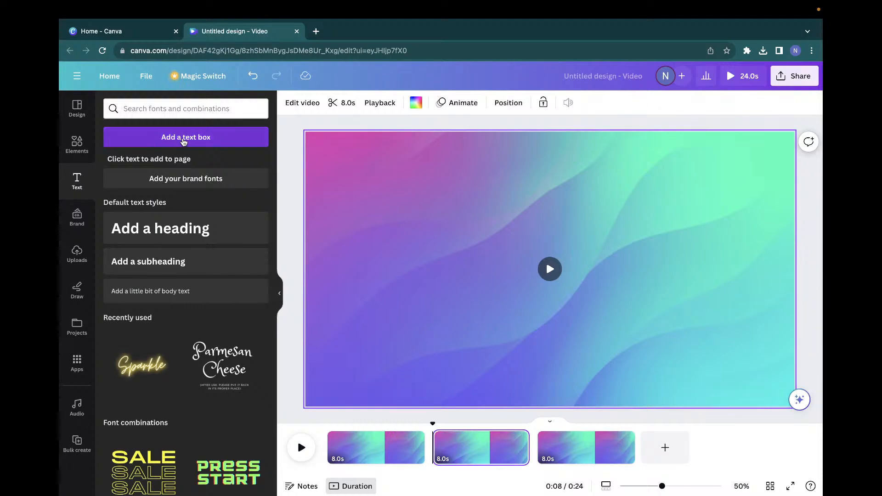
pyautogui.click(184, 142)
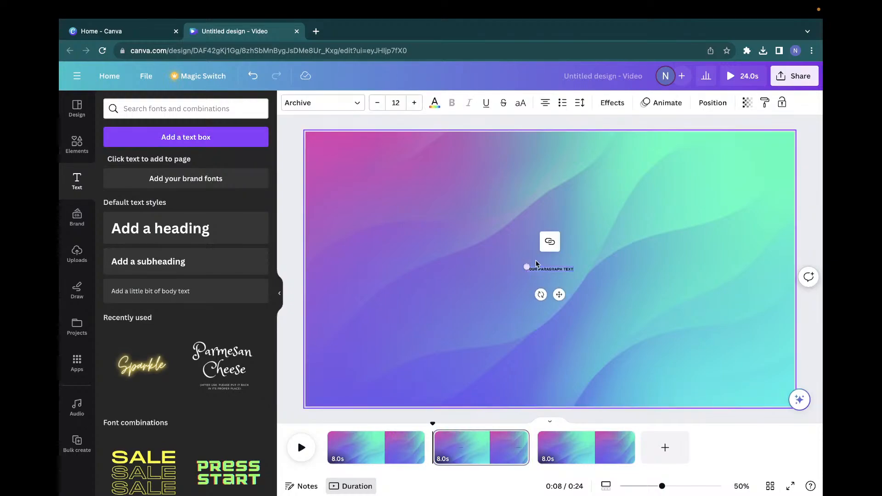
pyautogui.doubleClick(556, 268)
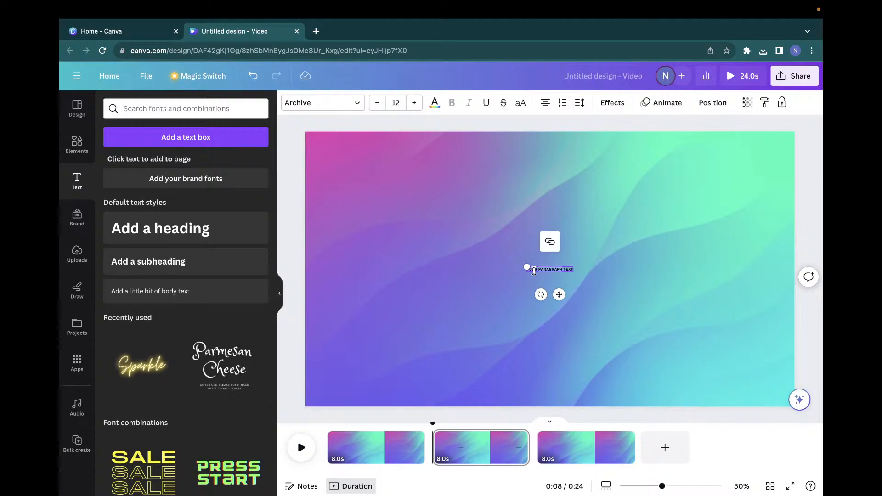
pyautogui.moveTo(526, 267); pyautogui.dragTo(349, 224)
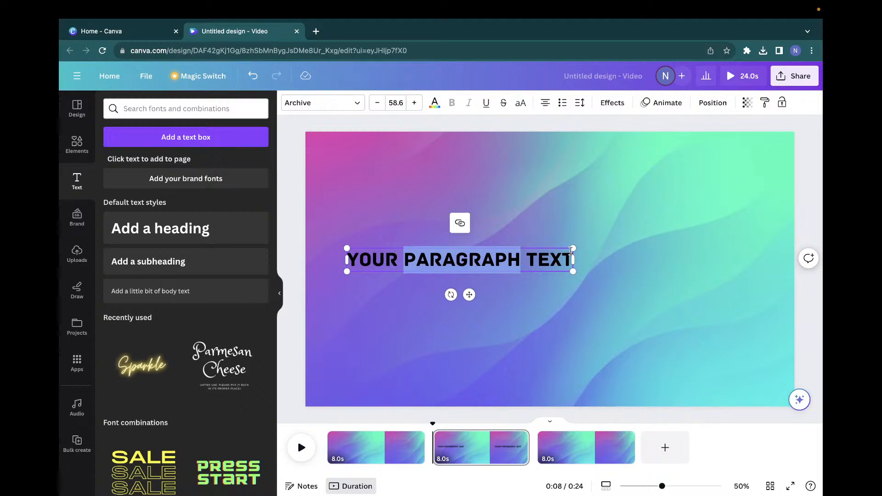
pyautogui.moveTo(573, 247); pyautogui.dragTo(729, 198)
pyautogui.moveTo(737, 231); pyautogui.dragTo(660, 239)
# Step: Move the paragraph text box to the top centre of the second page
pyautogui.click(557, 290)
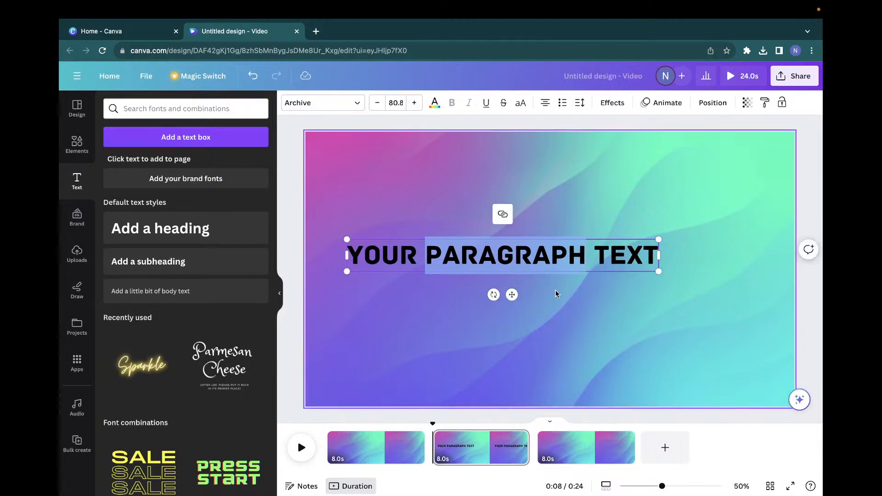
pyautogui.click(553, 260)
pyautogui.moveTo(552, 260); pyautogui.dragTo(556, 155)
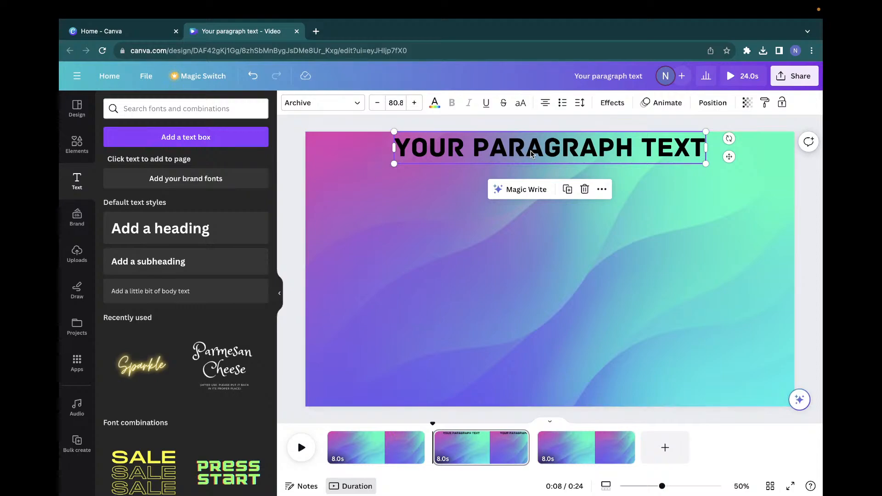
# Step: Switch to the Notes app and show its window with the Bible Class Material note in full screen
pyautogui.moveTo(416, 487)
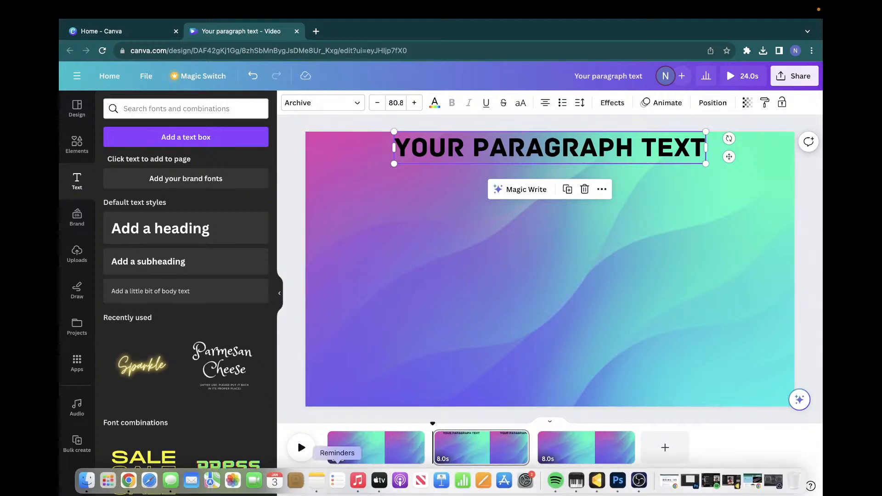
pyautogui.click(318, 482)
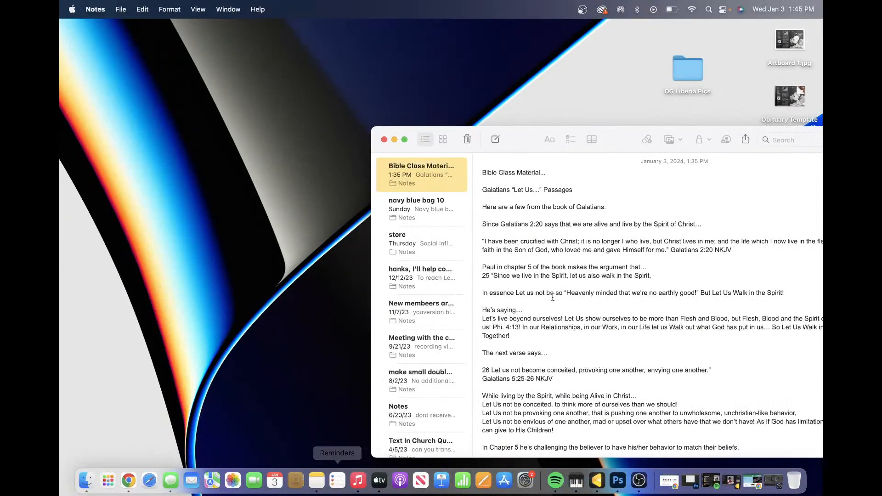
pyautogui.moveTo(613, 136); pyautogui.dragTo(501, 69)
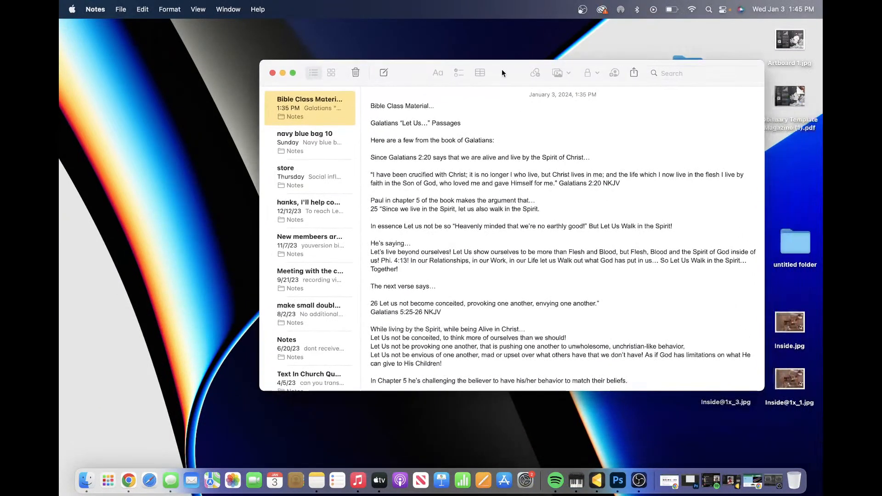
pyautogui.click(292, 74)
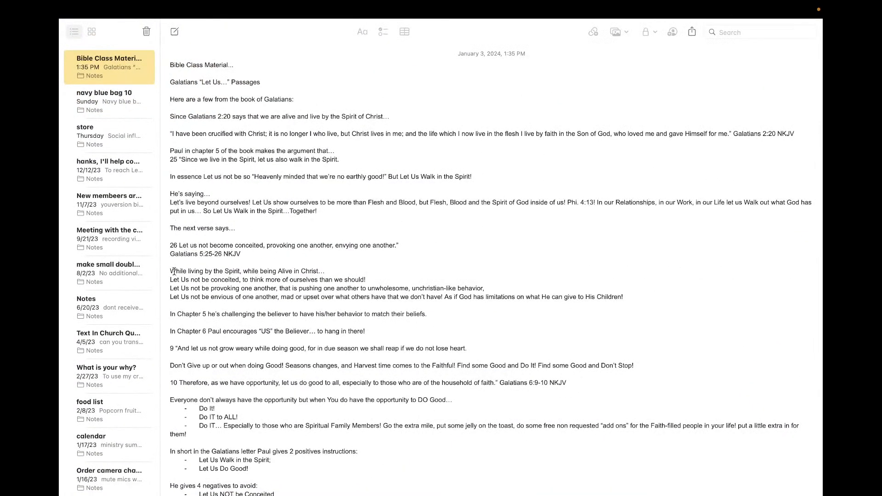
# Step: Copy the note's passage from "While living by the Spirit" through "give to His Children!"
pyautogui.scroll(-5, 188, 387)
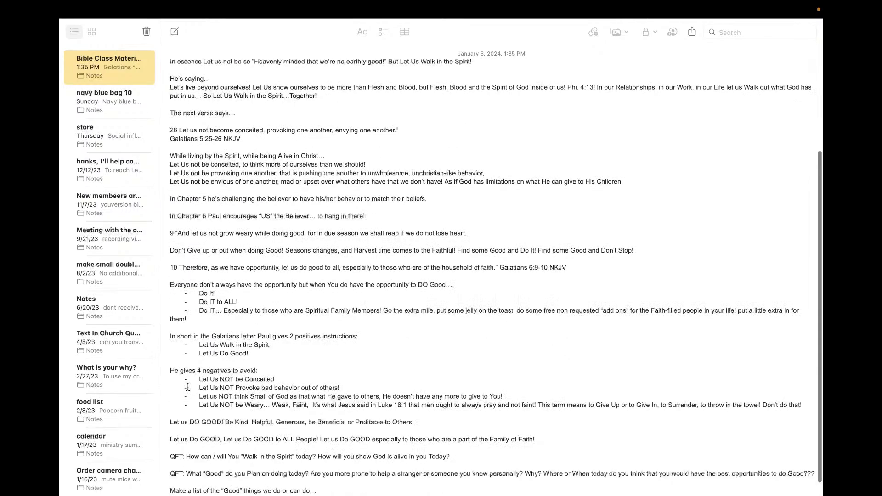
pyautogui.scroll(5, 188, 387)
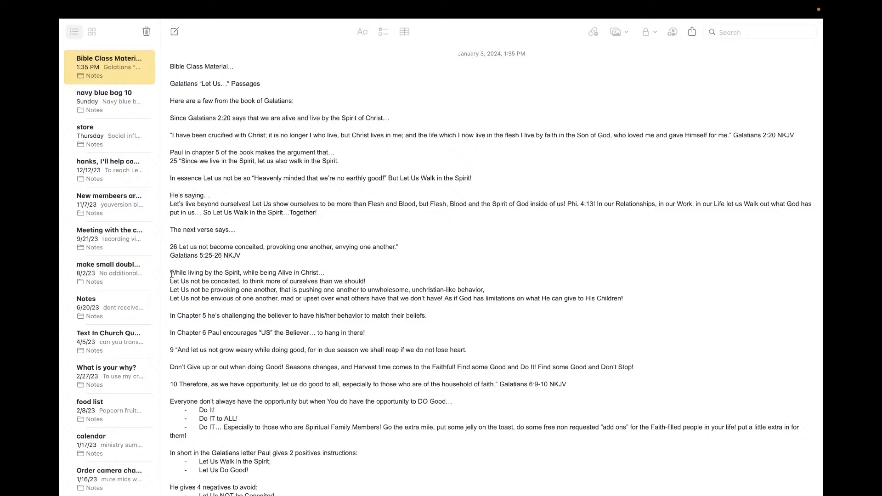
pyautogui.moveTo(171, 274); pyautogui.dragTo(641, 303)
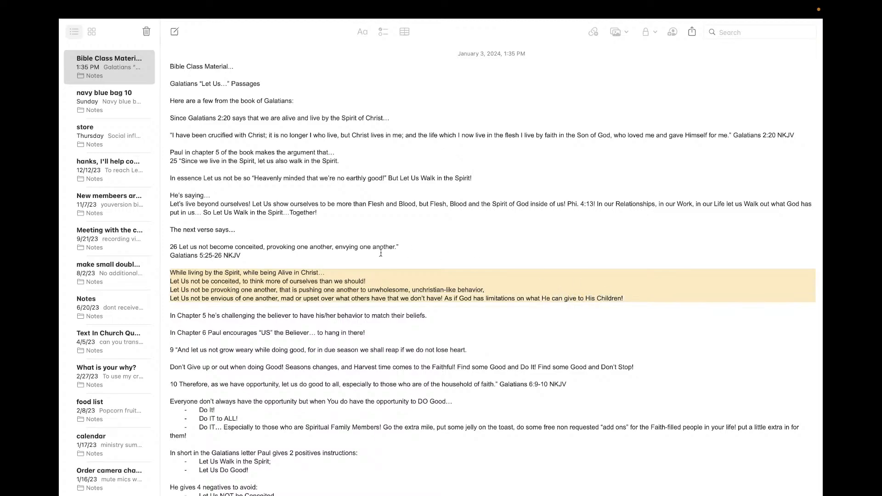
pyautogui.rightClick(312, 290)
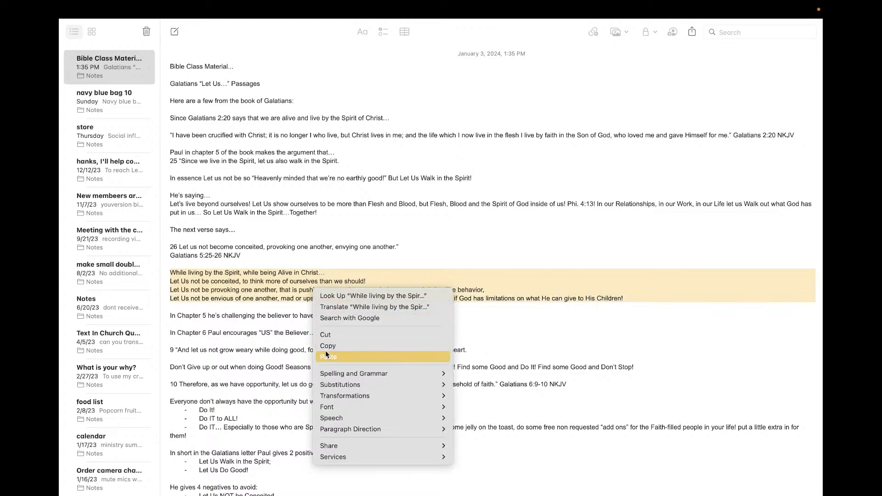
pyautogui.click(348, 357)
# Step: Switch to Canva in Chrome and replace the second page's placeholder paragraph text with the copied passage
pyautogui.moveTo(420, 484)
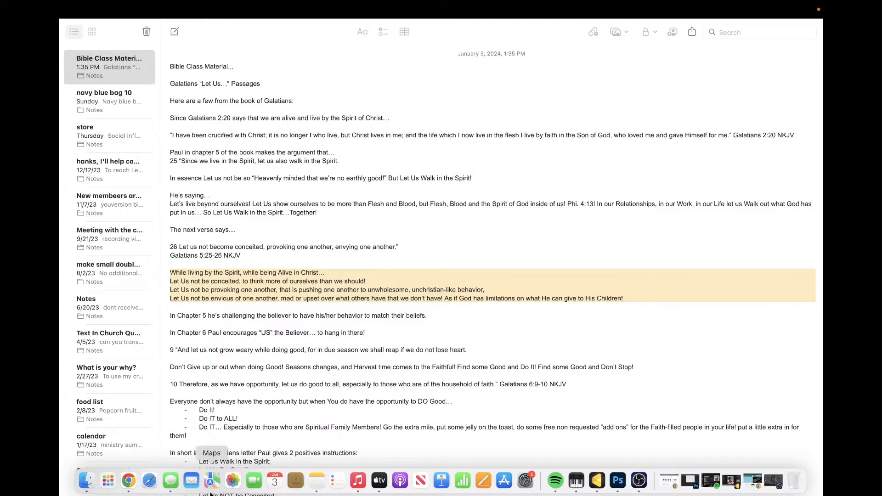
pyautogui.click(129, 480)
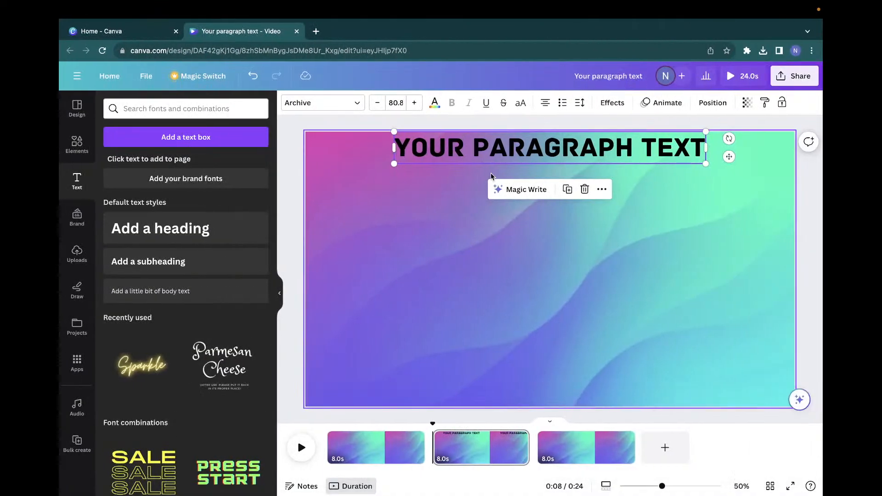
pyautogui.doubleClick(539, 148)
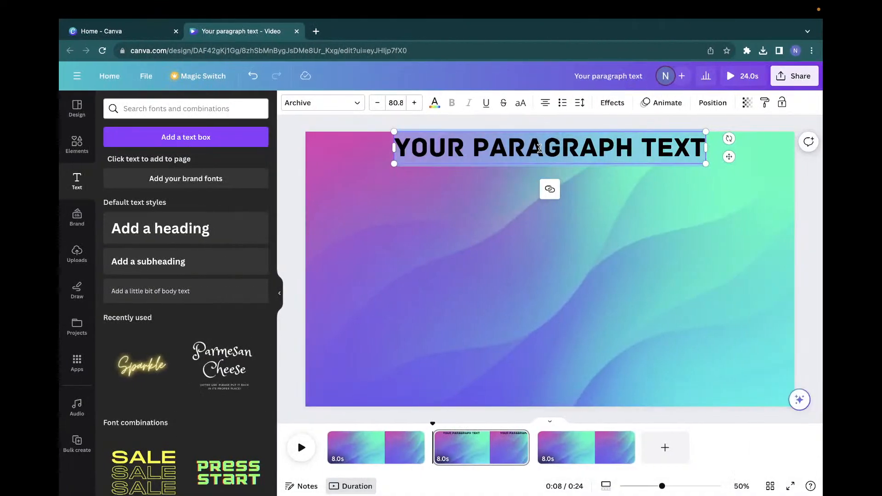
pyautogui.rightClick(539, 148)
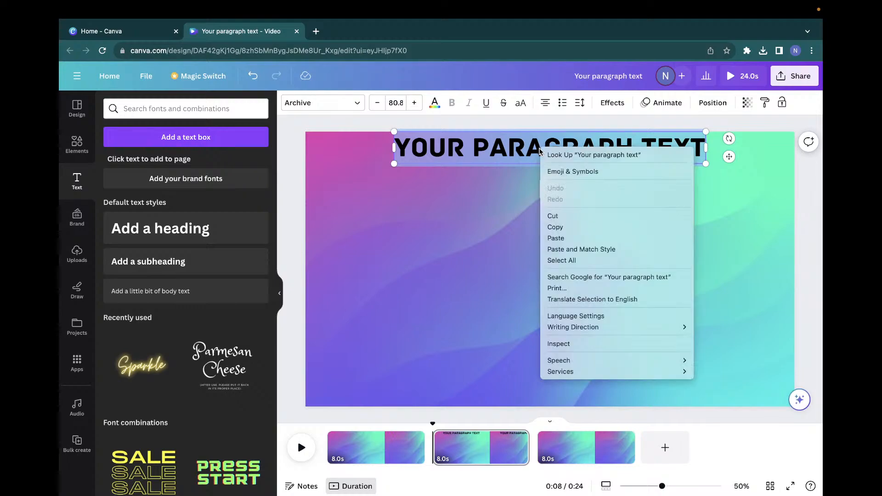
pyautogui.click(551, 238)
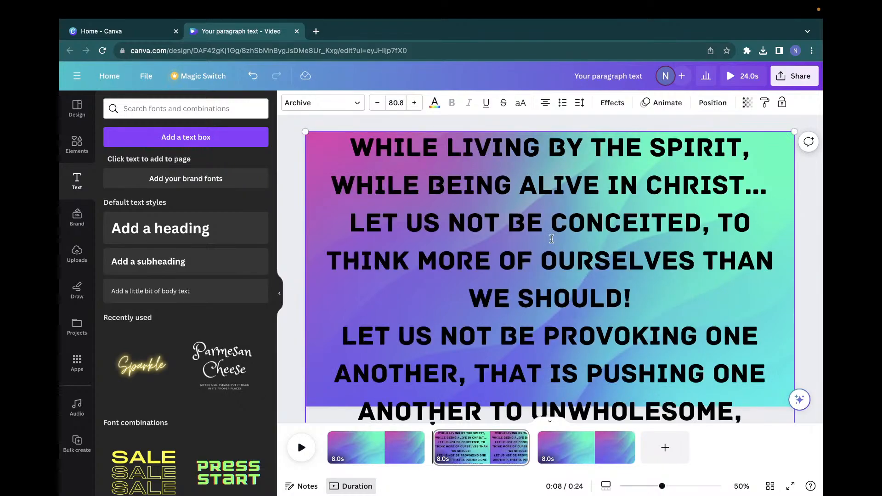
# Step: Select the entire pasted passage and reduce its font size to 22.8
pyautogui.click(352, 151)
pyautogui.moveTo(353, 151); pyautogui.dragTo(736, 487)
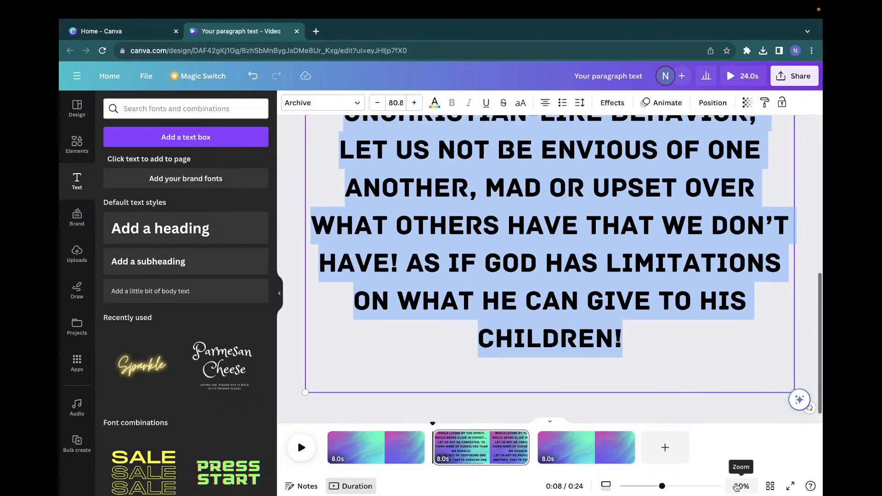
pyautogui.click(378, 104)
pyautogui.click(377, 103)
pyautogui.click(377, 104)
pyautogui.click(377, 103)
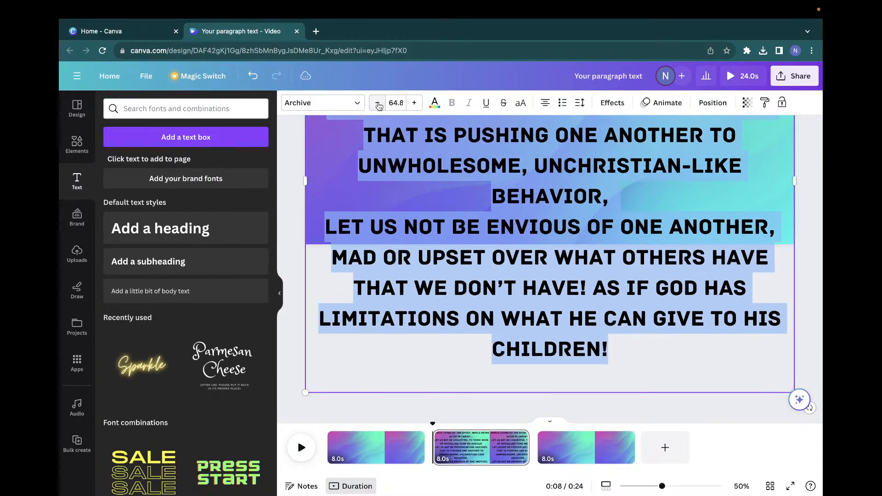
pyautogui.click(377, 103)
pyautogui.click(377, 103)
pyautogui.click(378, 103)
pyautogui.click(378, 103)
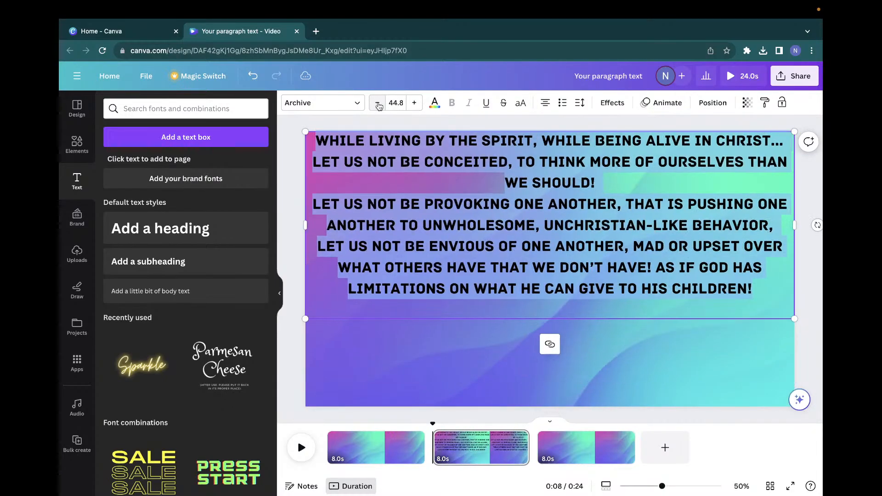
pyautogui.click(377, 103)
pyautogui.click(377, 103)
pyautogui.click(377, 104)
pyautogui.click(378, 104)
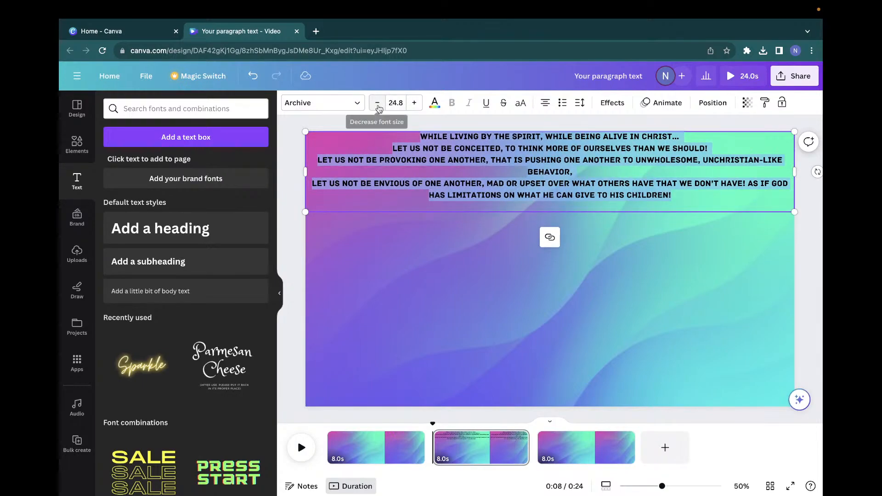
pyautogui.click(377, 103)
pyautogui.click(378, 104)
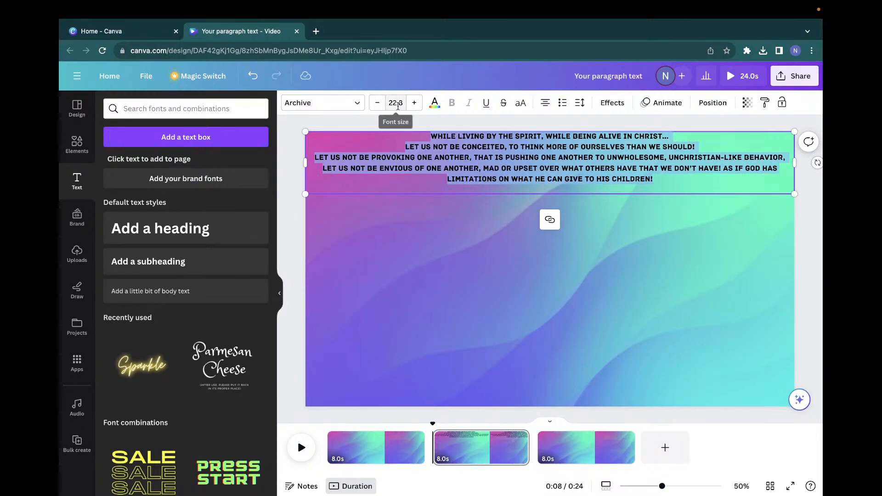
# Step: Try a font size of 23.8 for the passage and set the whole text back to 22.8
pyautogui.click(416, 105)
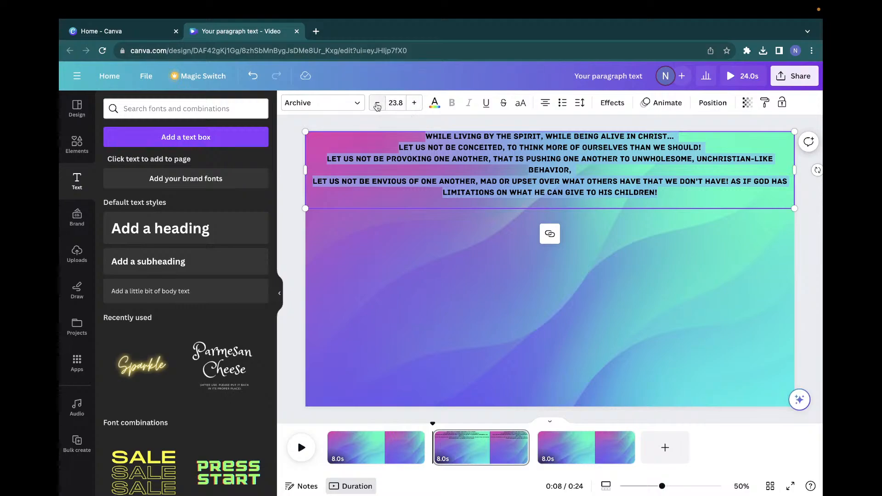
pyautogui.click(532, 182)
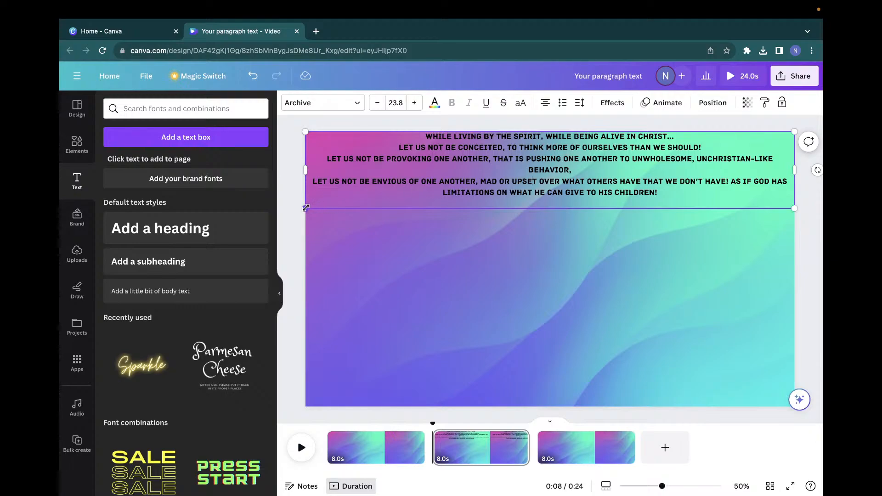
pyautogui.moveTo(305, 207); pyautogui.dragTo(306, 202)
pyautogui.click(378, 106)
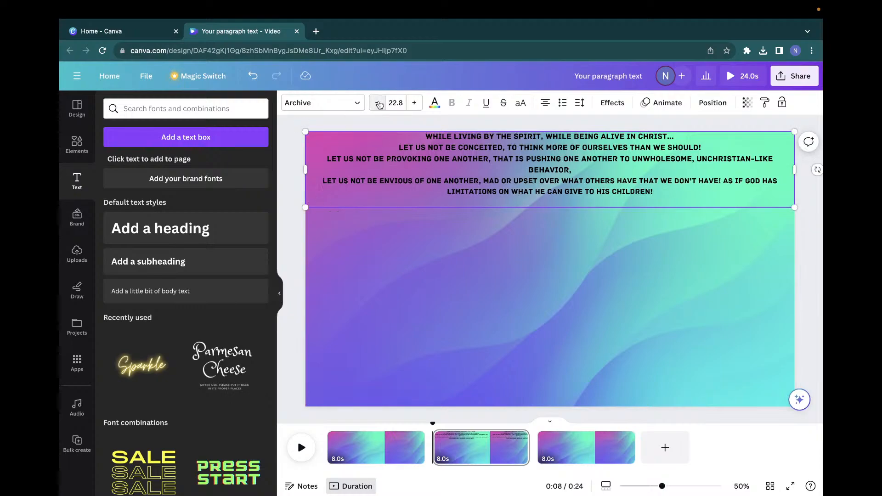
pyautogui.click(414, 103)
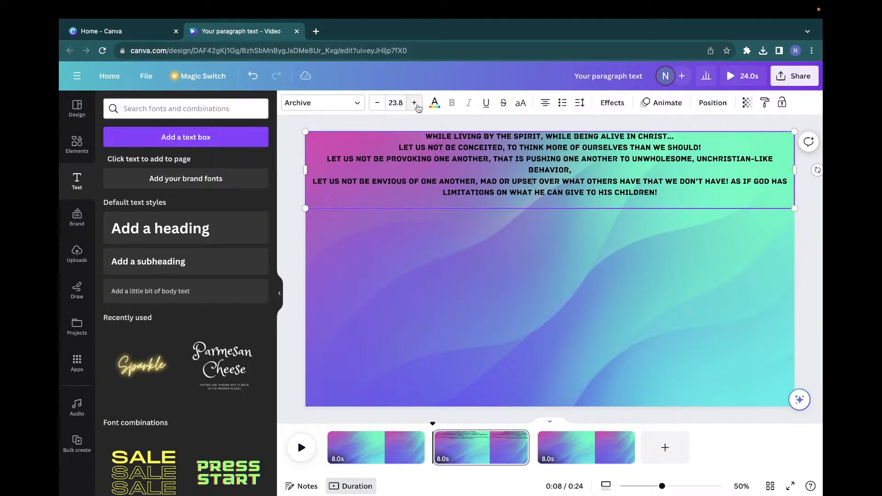
pyautogui.moveTo(671, 193); pyautogui.dragTo(423, 133)
pyautogui.click(377, 105)
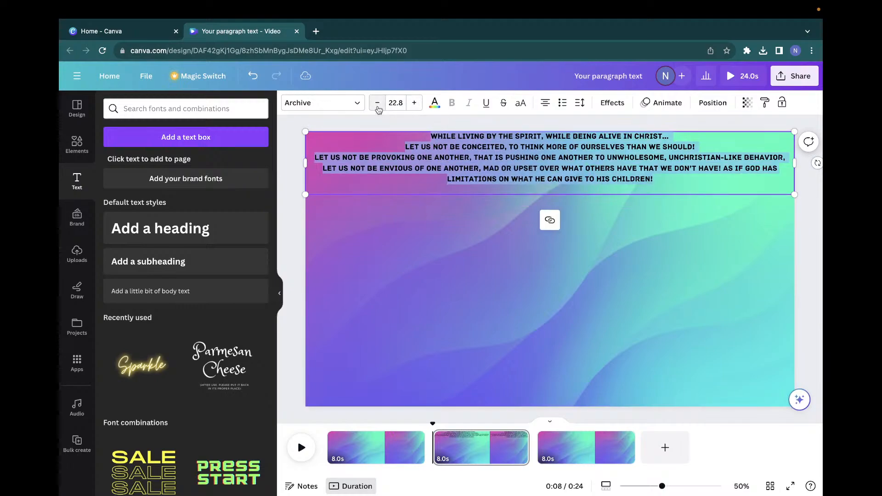
# Step: Scale the passage's text box down to a font size of about 21.7 and narrow it to fit the longest line
pyautogui.click(516, 161)
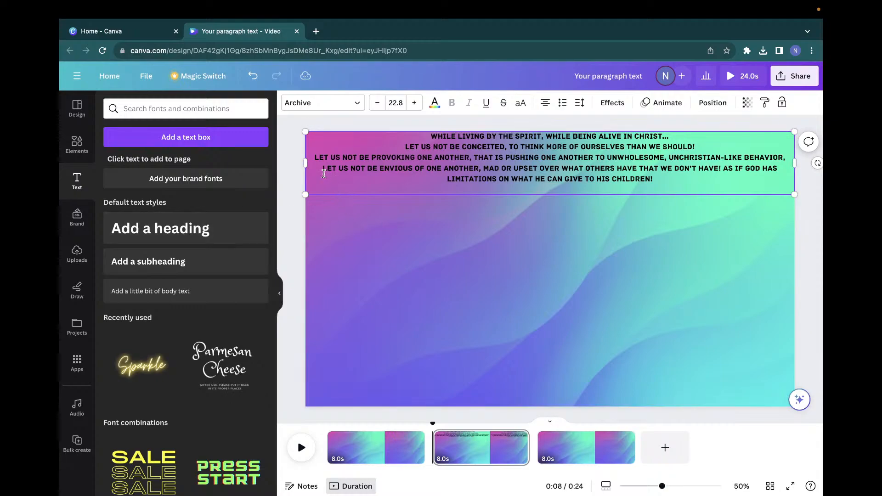
pyautogui.moveTo(305, 194); pyautogui.dragTo(329, 191)
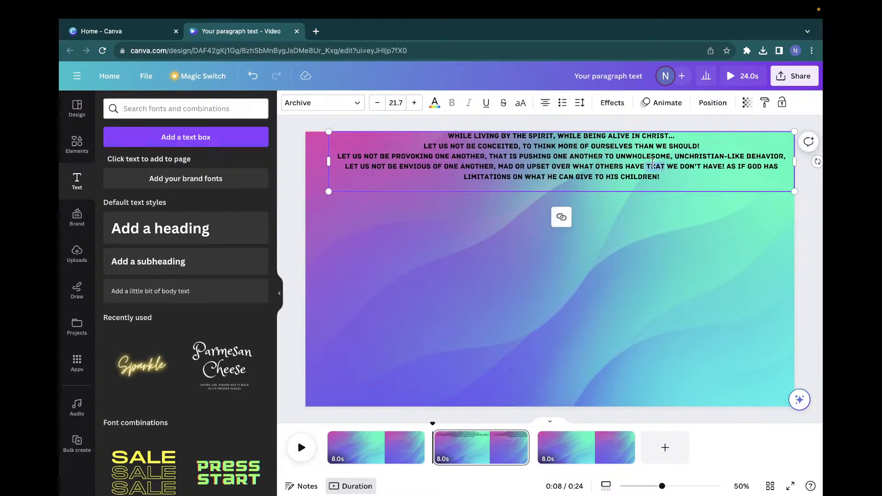
pyautogui.moveTo(794, 160); pyautogui.dragTo(781, 162)
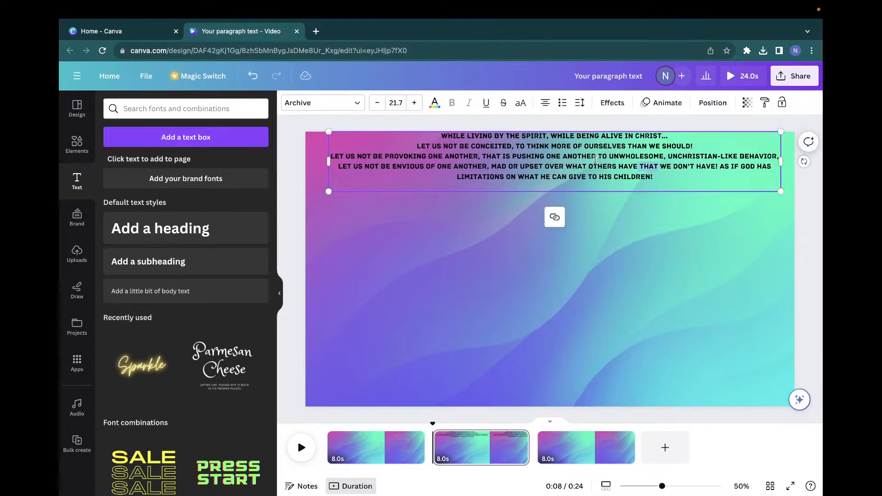
# Step: Move the passage's text box slightly below the page's upper edge and centre it horizontally
pyautogui.click(603, 212)
pyautogui.click(581, 173)
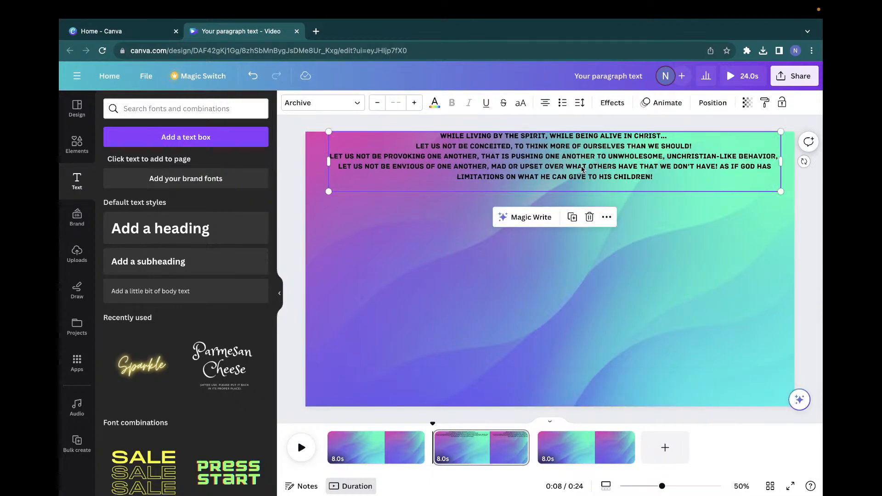
pyautogui.moveTo(581, 169); pyautogui.dragTo(572, 171)
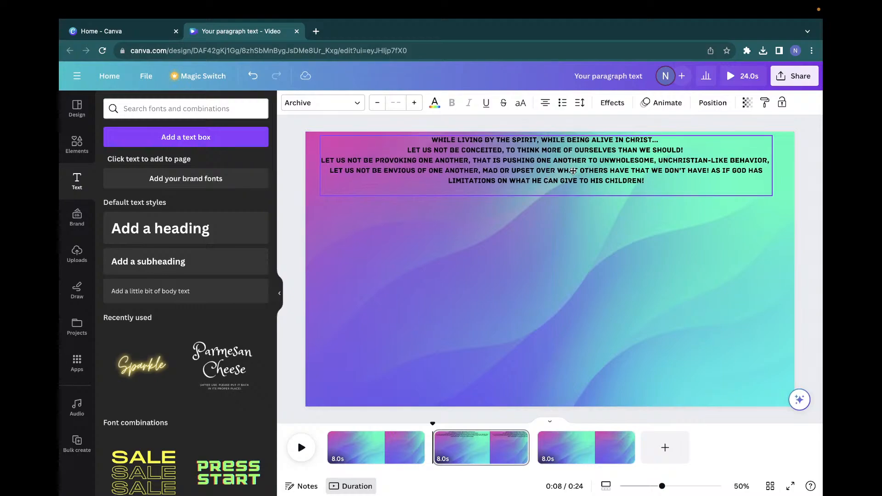
pyautogui.moveTo(573, 171); pyautogui.dragTo(573, 172)
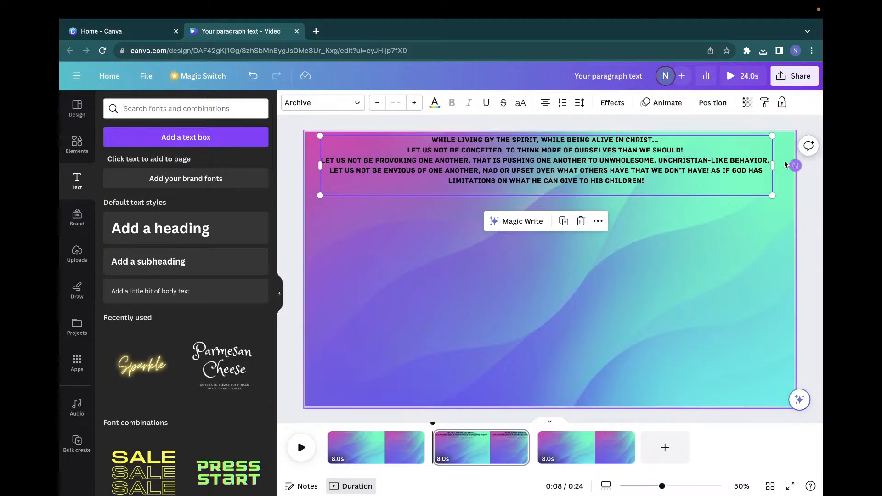
pyautogui.moveTo(568, 170); pyautogui.dragTo(570, 170)
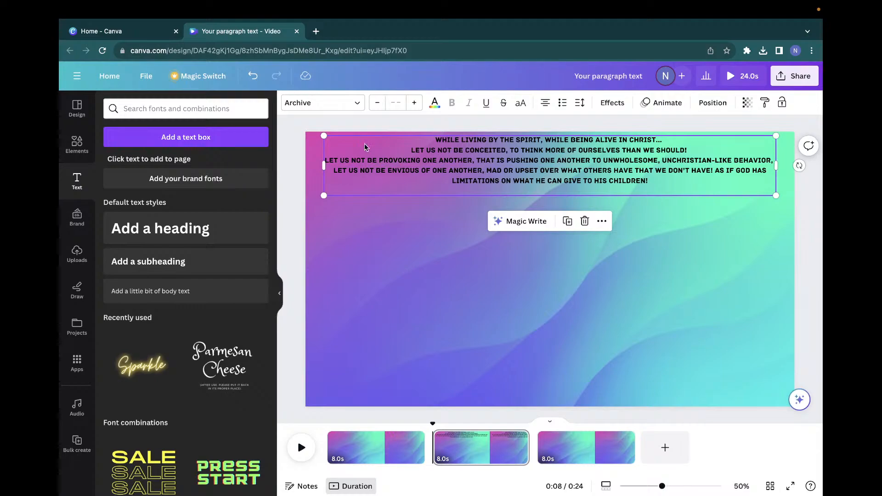
# Step: Add a square shape to the second page and stretch it behind the passage across the text box's full width
pyautogui.click(78, 145)
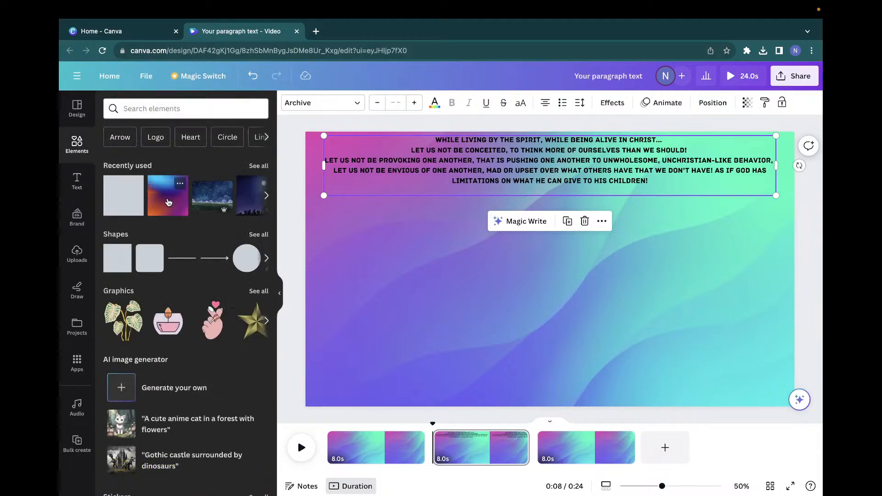
pyautogui.click(118, 268)
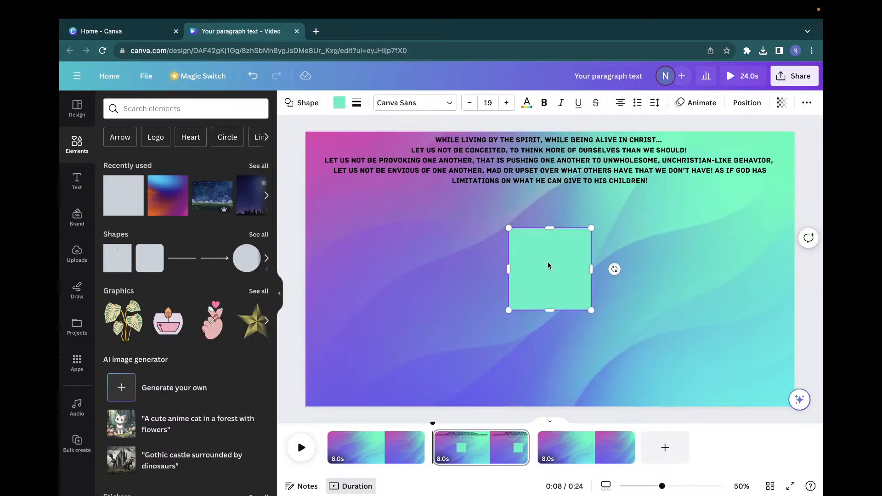
pyautogui.moveTo(548, 265); pyautogui.dragTo(775, 165)
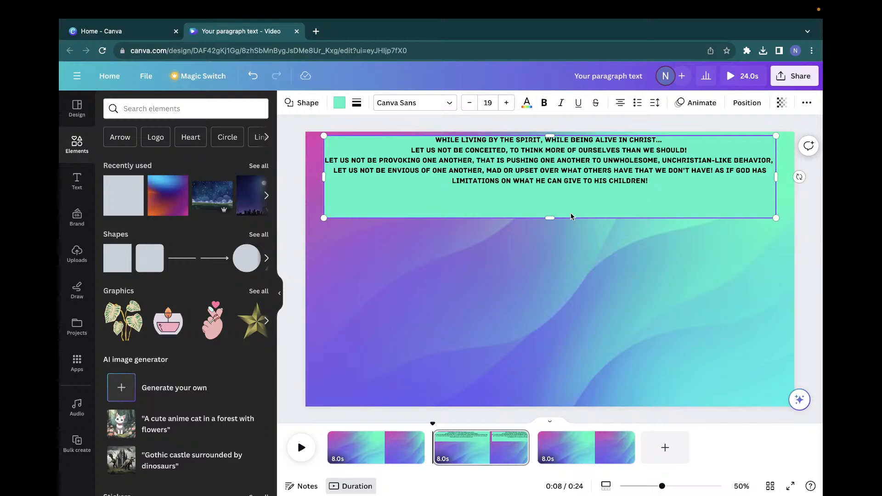
# Step: Shorten the green rectangle to end just below the passage's last line and extend its left edge slightly past the text box
pyautogui.moveTo(550, 218); pyautogui.dragTo(550, 188)
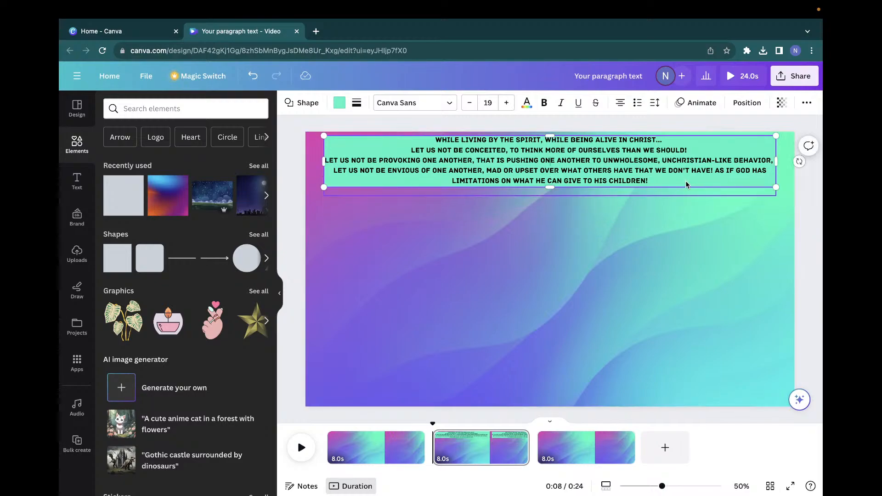
pyautogui.moveTo(683, 181); pyautogui.dragTo(682, 184)
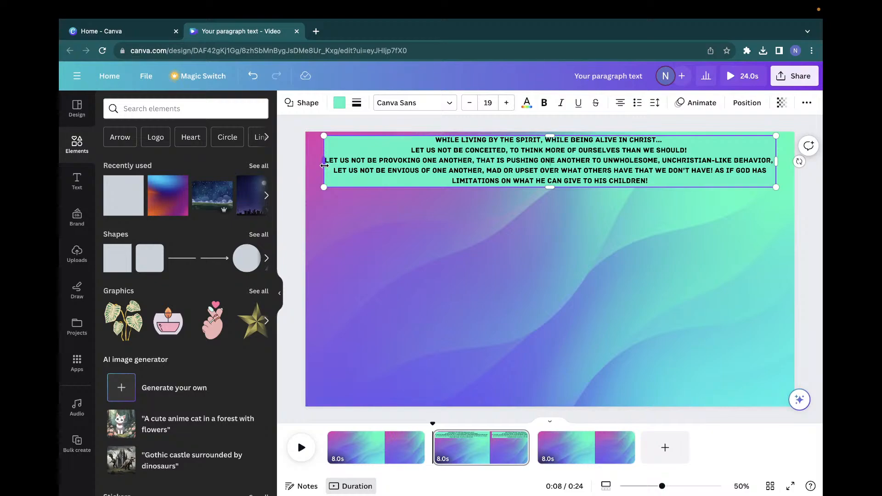
pyautogui.moveTo(323, 166); pyautogui.dragTo(322, 164)
pyautogui.click(439, 184)
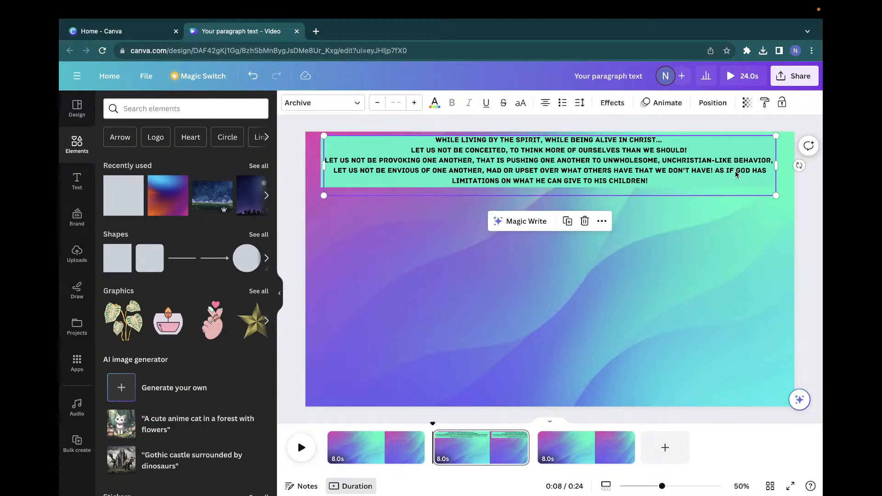
pyautogui.click(726, 184)
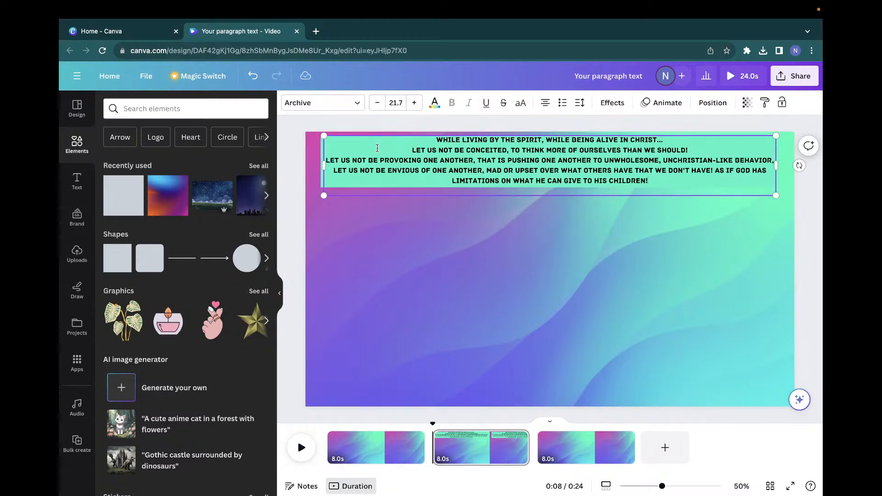
pyautogui.click(395, 210)
pyautogui.click(406, 178)
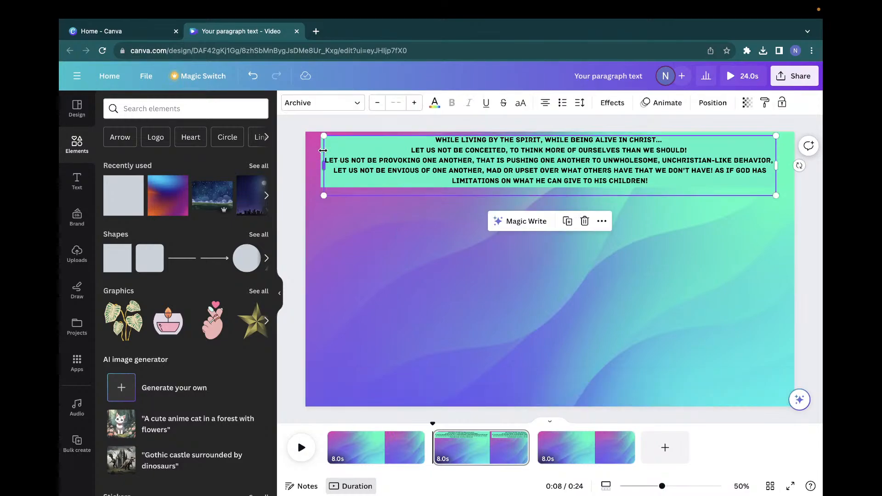
pyautogui.click(350, 226)
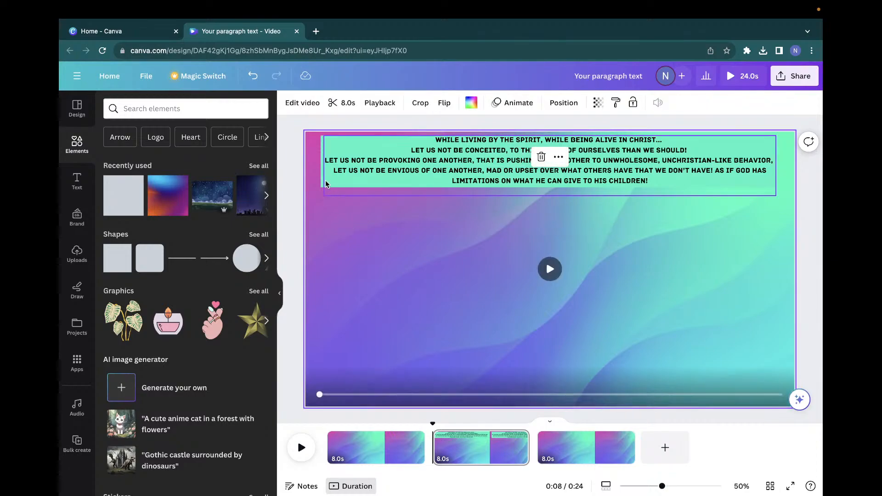
# Step: Change the fill of the green rectangle behind the passage to white, trying the no-colour fill along the way
pyautogui.click(324, 181)
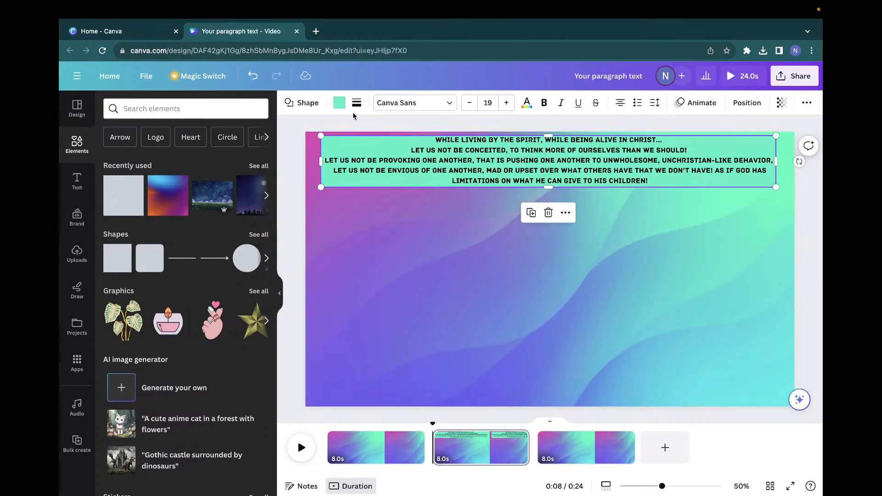
pyautogui.click(339, 103)
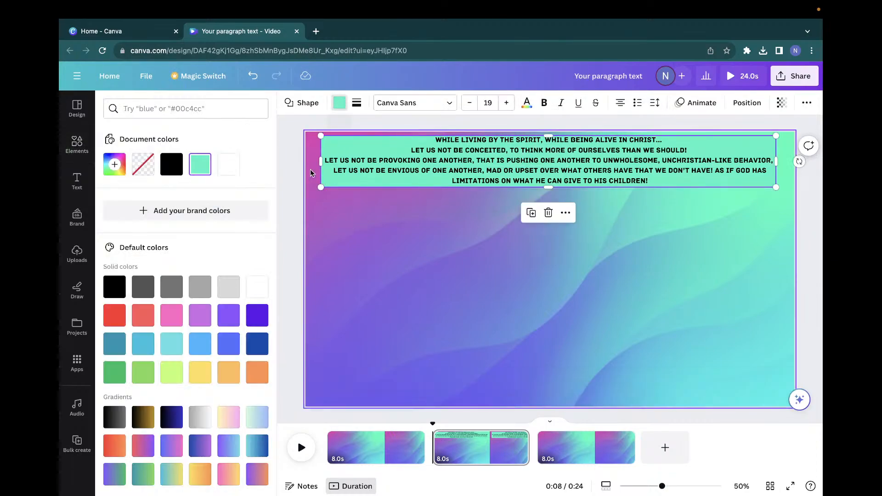
pyautogui.click(229, 165)
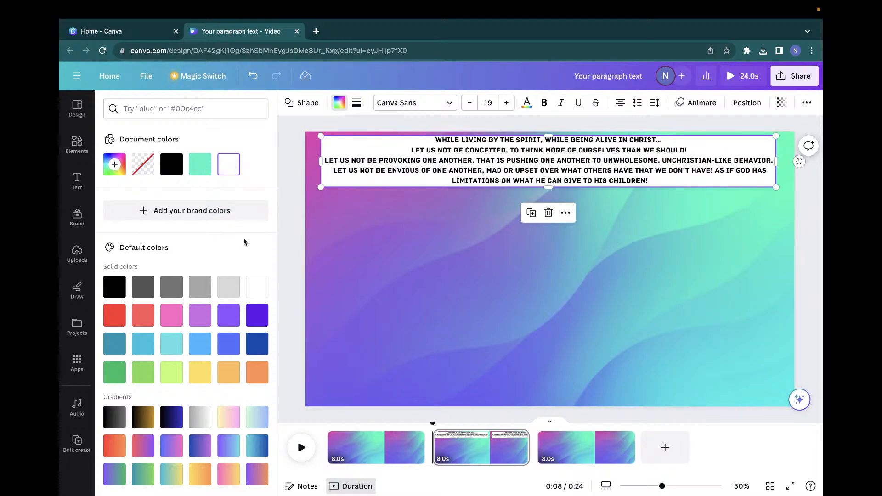
pyautogui.scroll(-1, 243, 241)
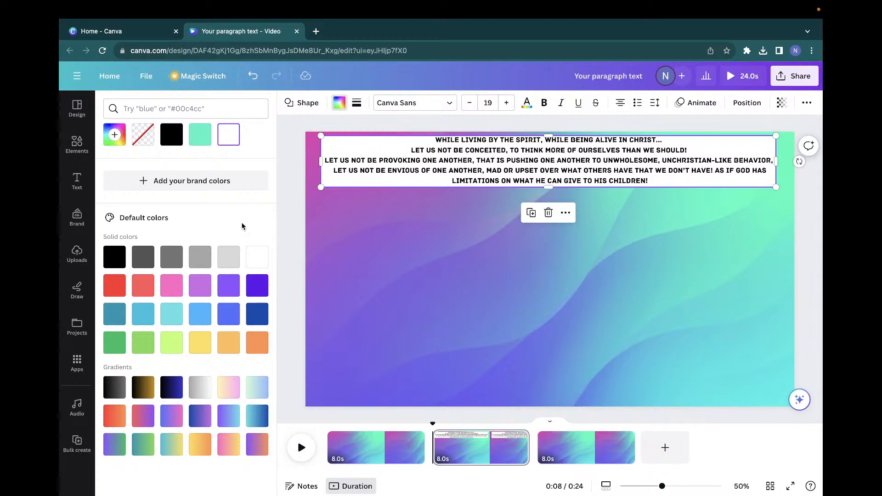
pyautogui.scroll(1, 243, 238)
pyautogui.click(144, 168)
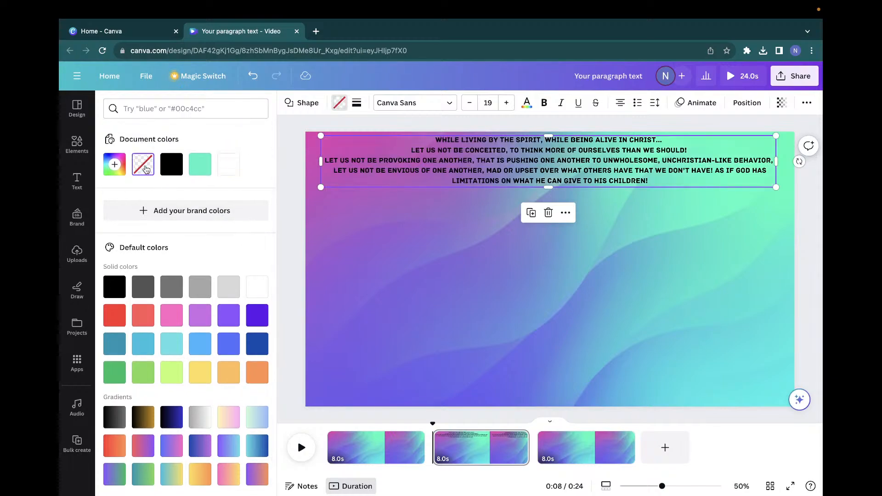
pyautogui.click(225, 173)
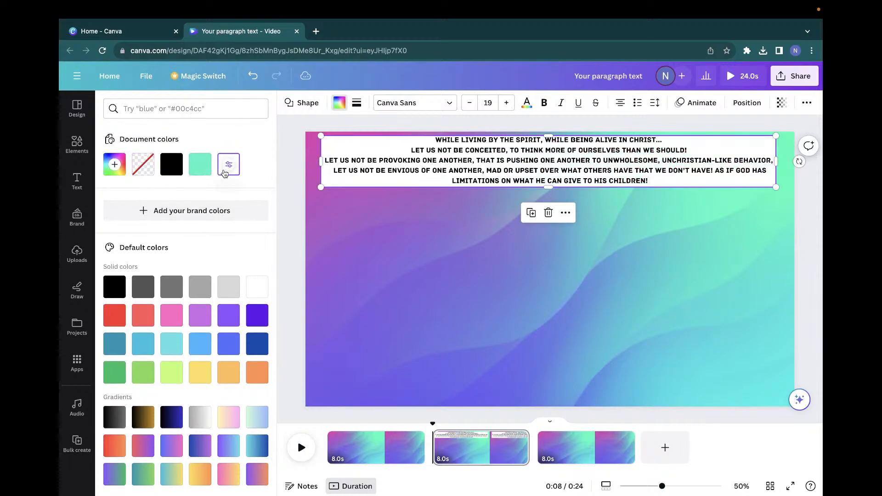
# Step: Narrow the passage's text box by pulling its left edge inward from the white rectangle's left edge
pyautogui.click(382, 146)
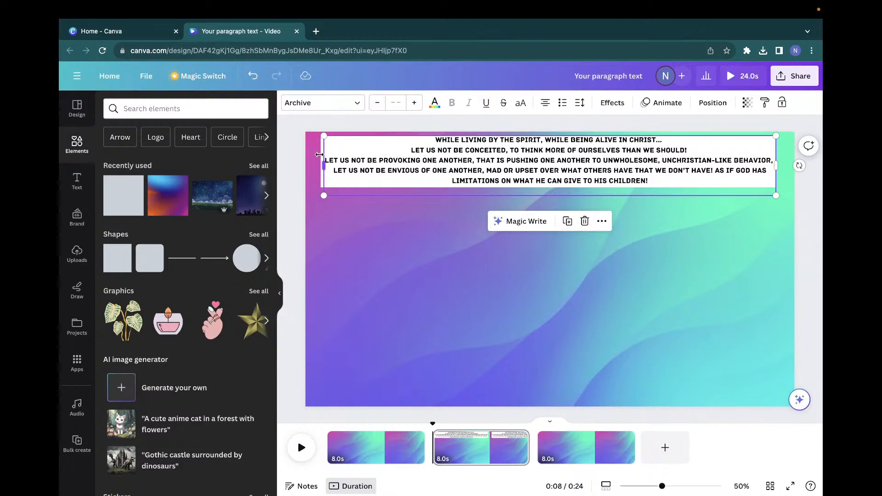
pyautogui.click(319, 156)
pyautogui.click(322, 153)
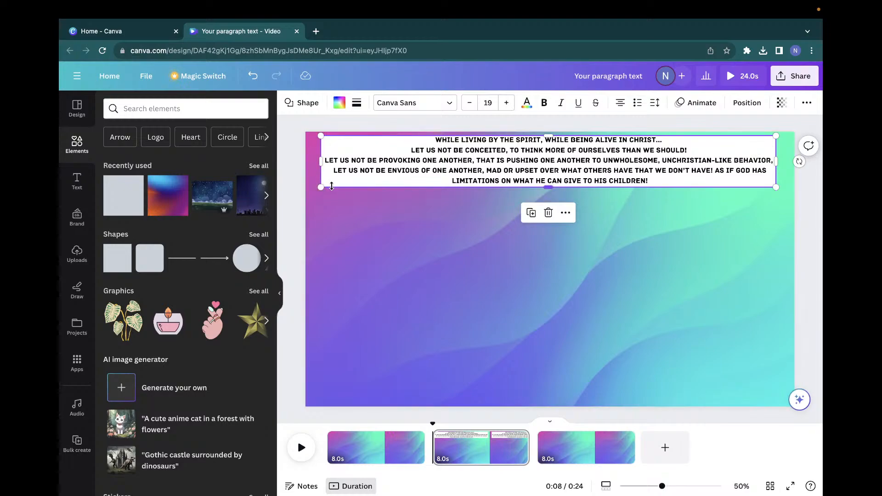
pyautogui.click(770, 146)
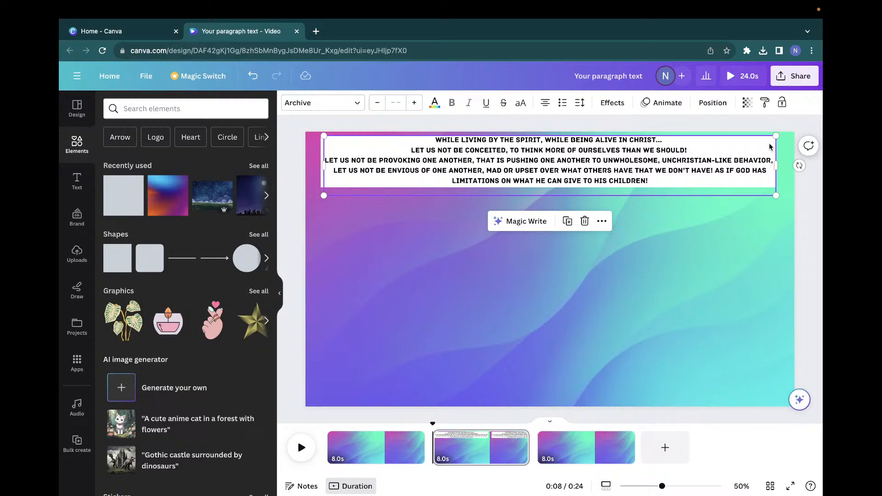
pyautogui.click(325, 165)
pyautogui.moveTo(324, 166); pyautogui.dragTo(335, 169)
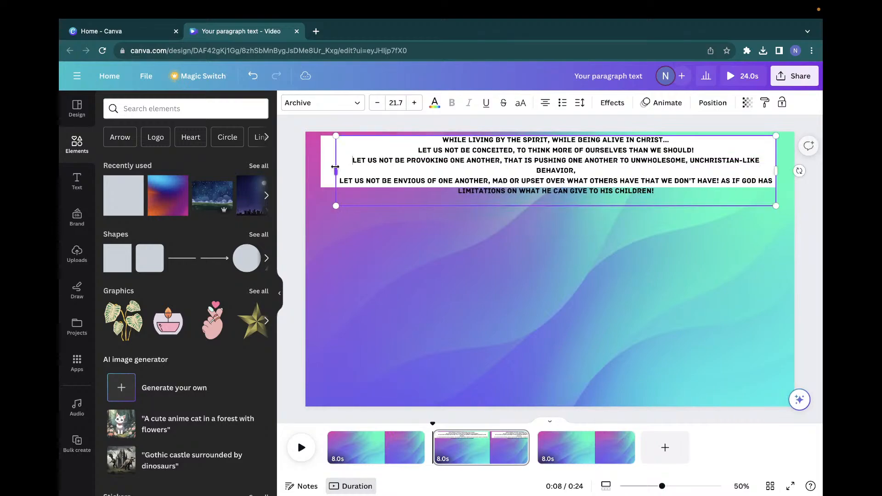
# Step: Set the white rectangle's transparency value to 0
pyautogui.click(324, 164)
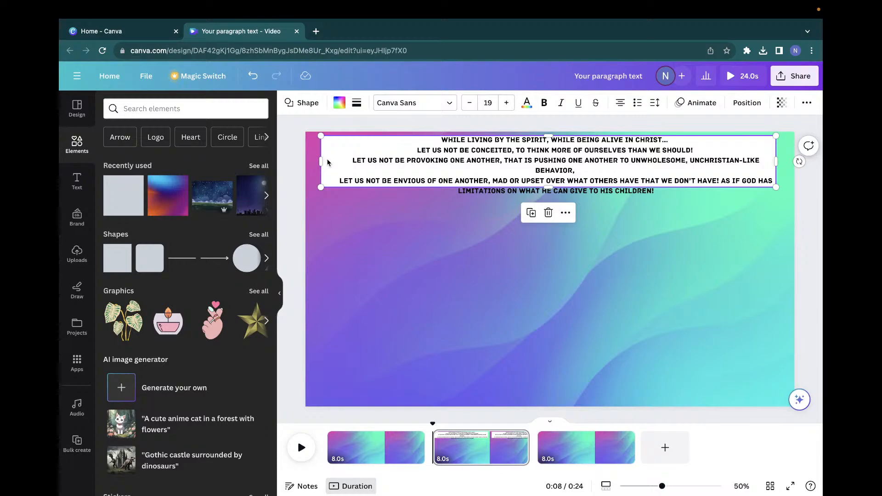
pyautogui.click(781, 103)
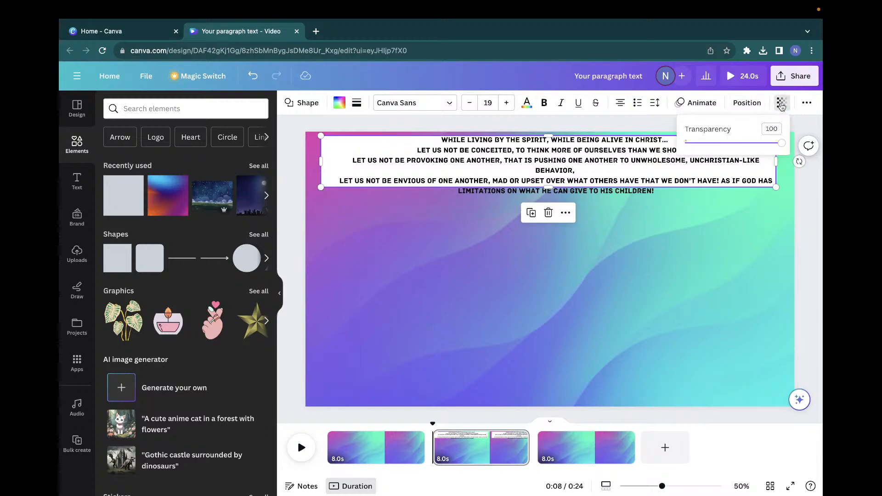
pyautogui.moveTo(782, 147); pyautogui.dragTo(681, 153)
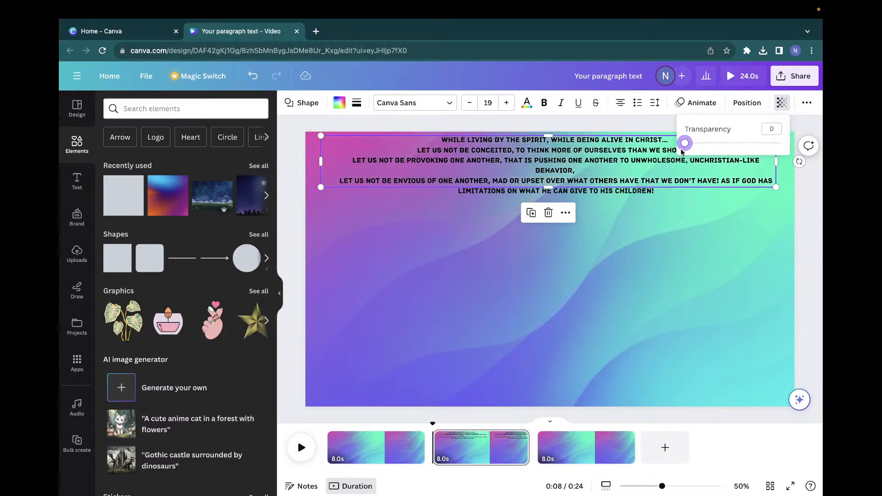
# Step: Select the entire passage and change its text colour to white
pyautogui.click(645, 163)
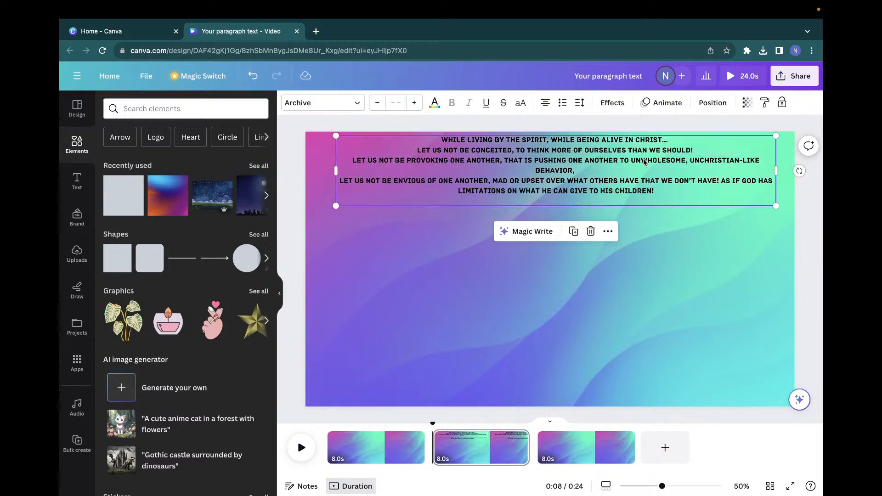
pyautogui.doubleClick(644, 161)
pyautogui.click(657, 192)
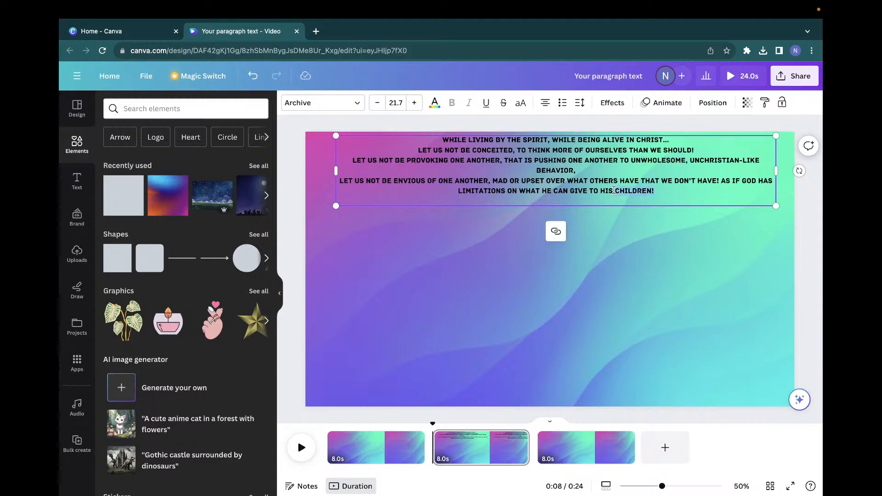
pyautogui.hotkey('ctrl', 'a')
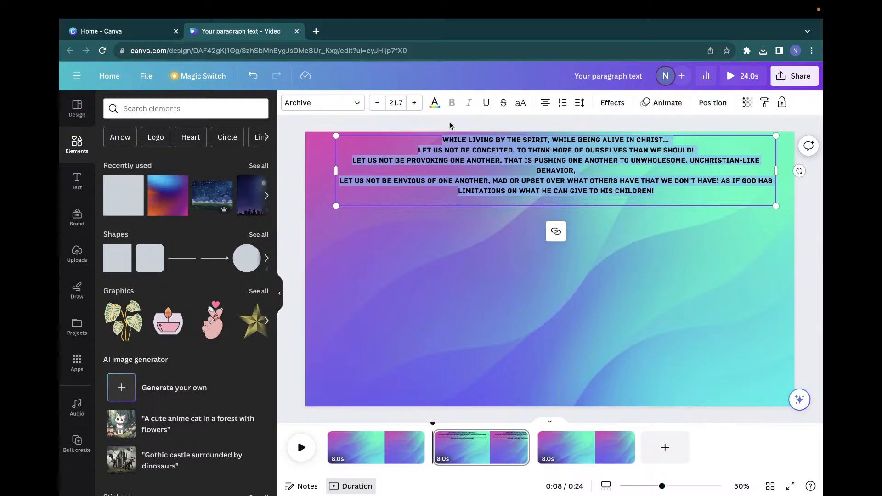
pyautogui.click(434, 102)
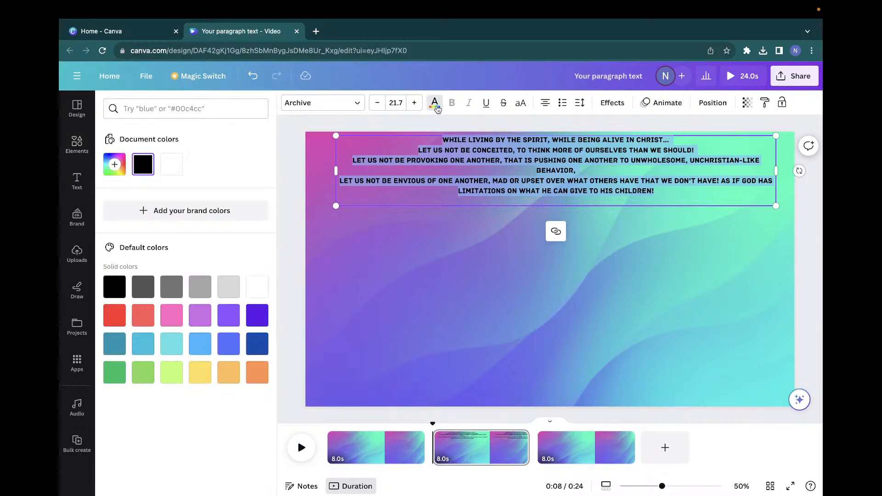
pyautogui.click(171, 164)
pyautogui.click(492, 169)
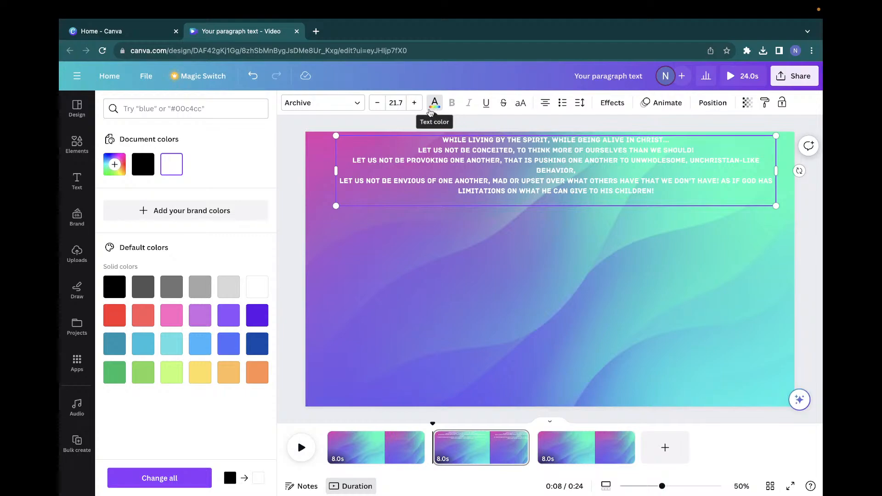
# Step: Select the whole passage again and set its text colour back to black
pyautogui.click(144, 164)
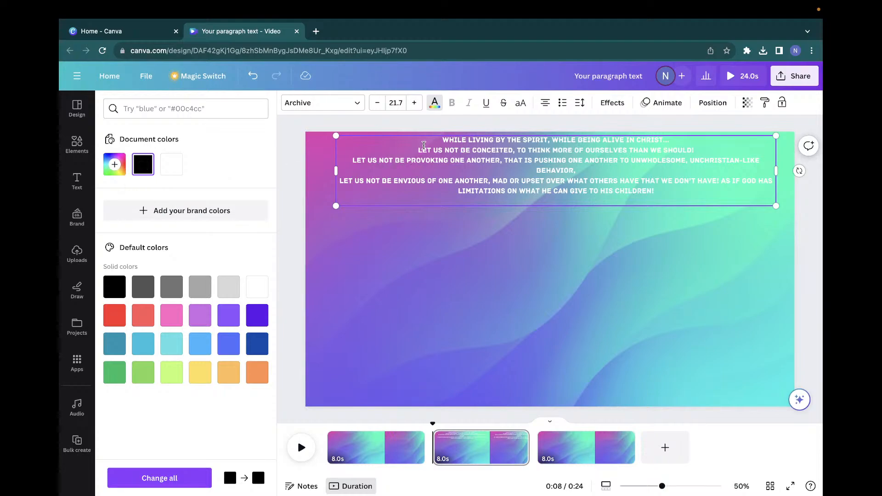
pyautogui.moveTo(436, 139); pyautogui.dragTo(654, 191)
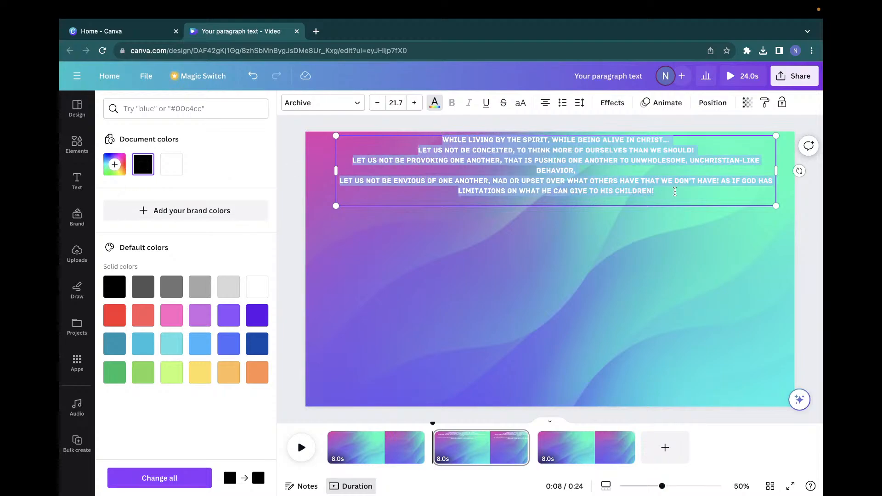
pyautogui.click(149, 166)
pyautogui.click(447, 176)
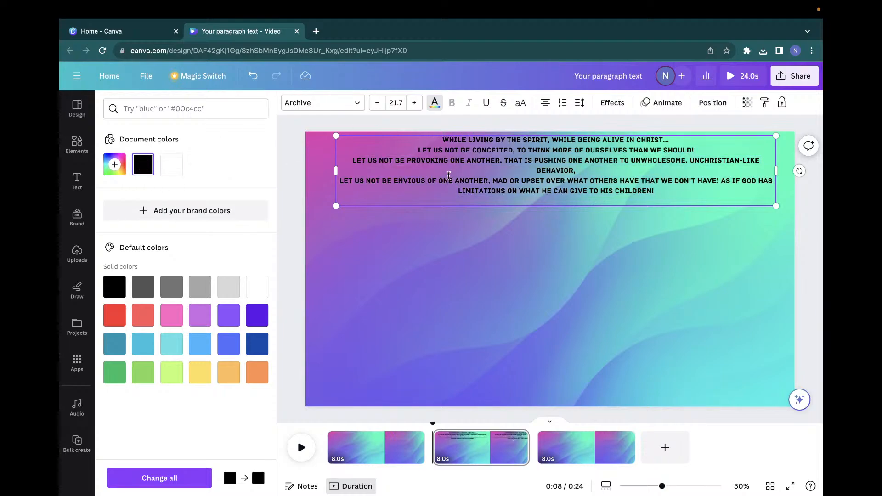
# Step: Raise the rectangle's transparency value to make it a semi-transparent white panel behind the passage
pyautogui.click(327, 155)
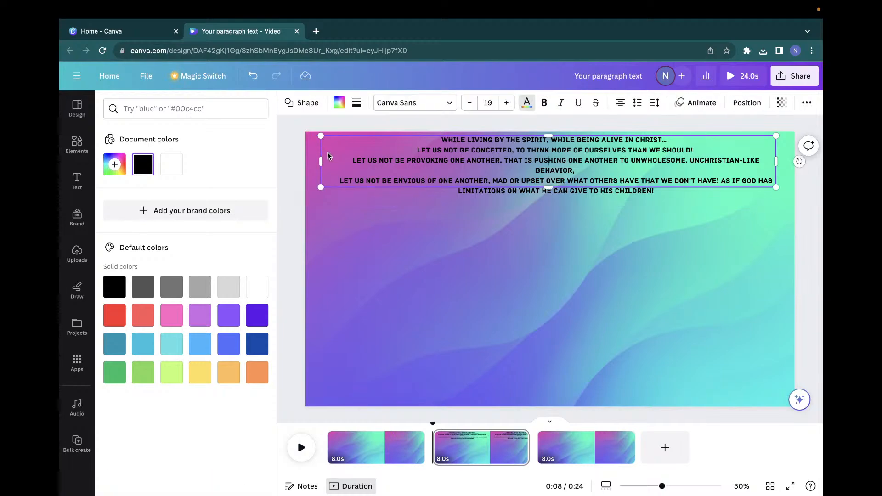
pyautogui.click(782, 102)
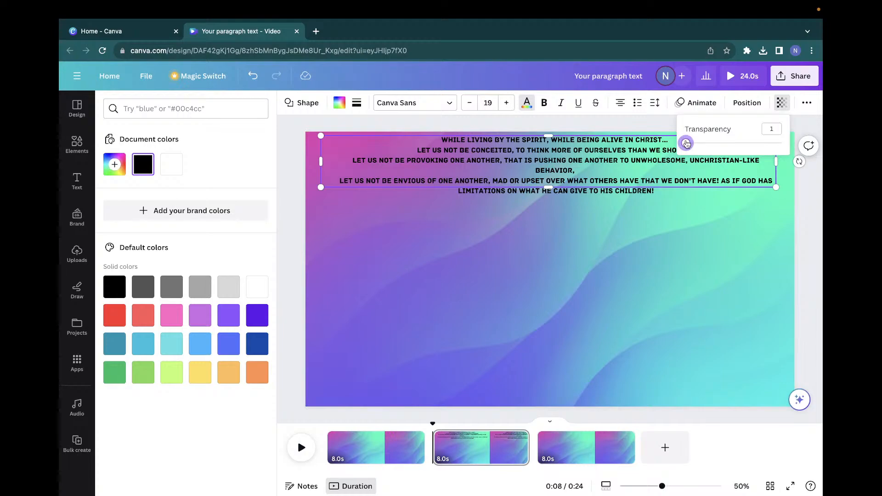
pyautogui.moveTo(685, 142); pyautogui.dragTo(753, 151)
pyautogui.click(610, 236)
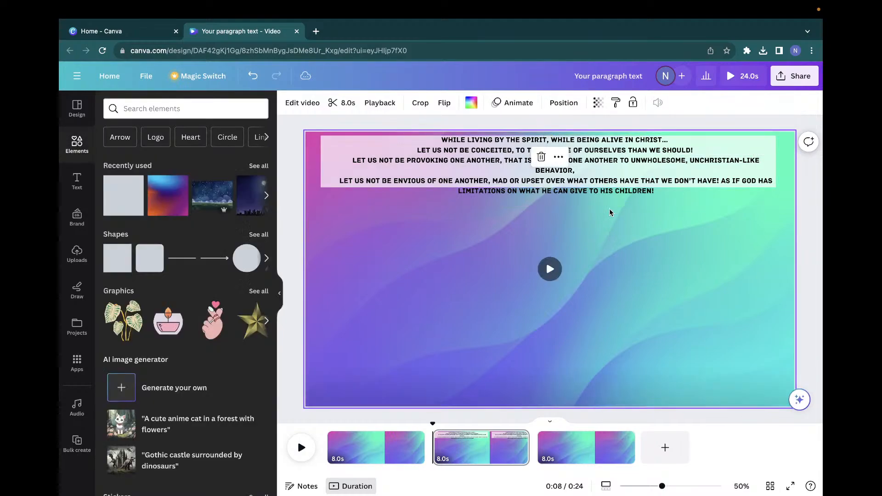
# Step: Extend the rectangle's lower edge just below the passage's last line and widen the text box to the rectangle's left edge
pyautogui.click(597, 193)
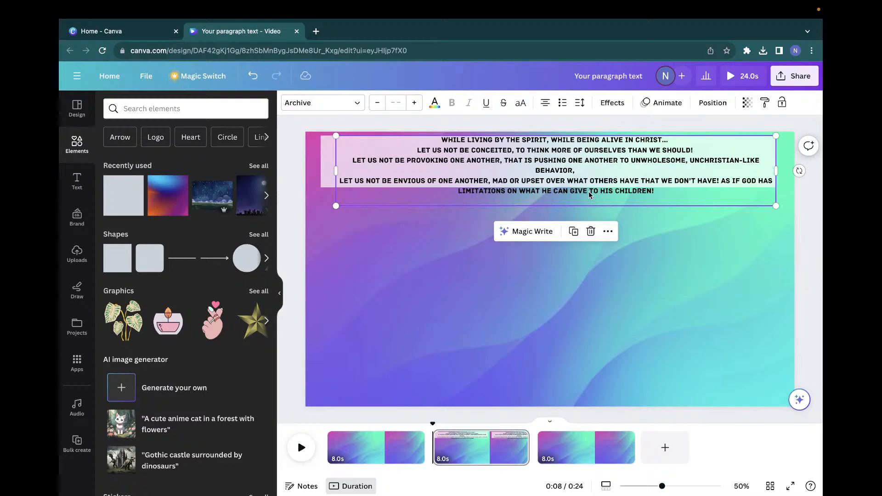
pyautogui.click(324, 187)
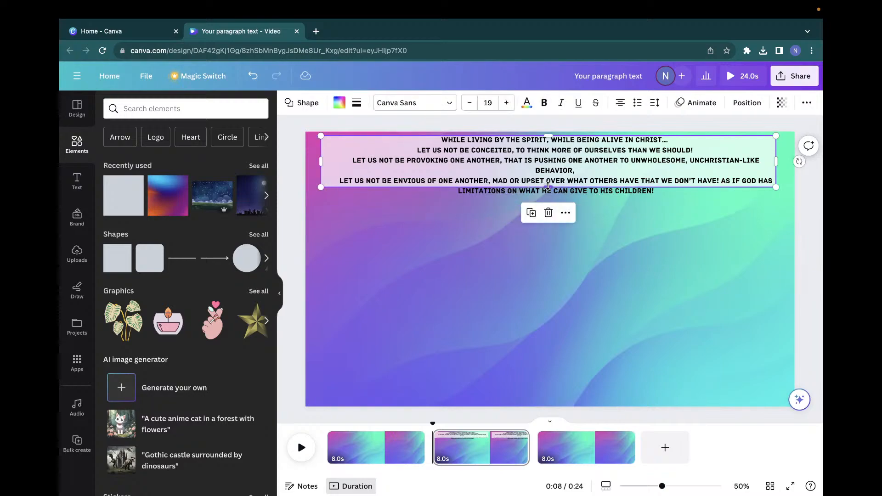
pyautogui.moveTo(548, 186); pyautogui.dragTo(553, 195)
pyautogui.click(520, 237)
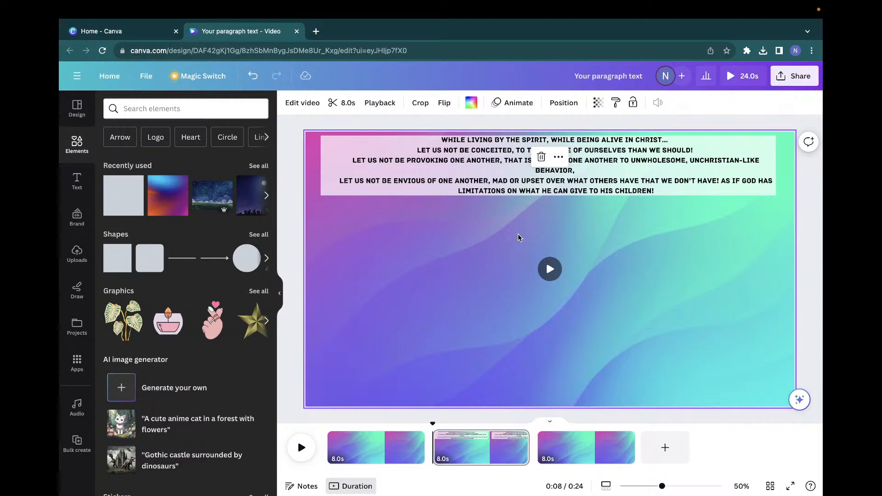
pyautogui.click(586, 177)
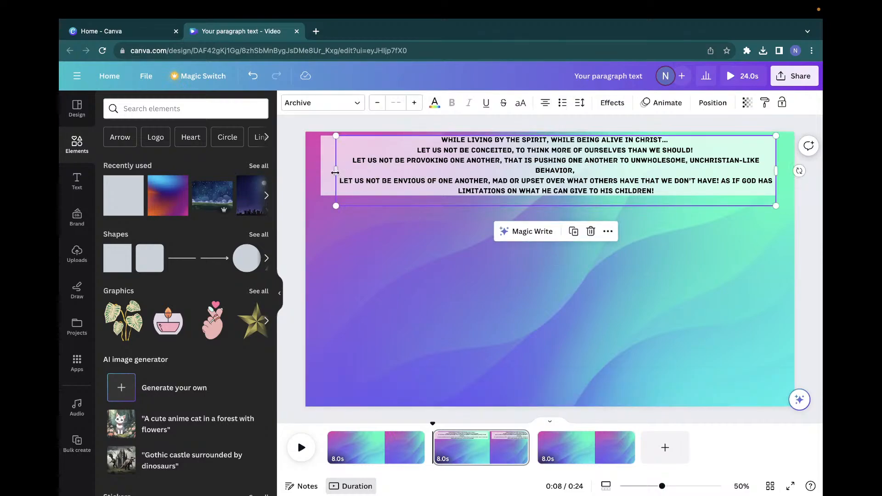
pyautogui.moveTo(335, 171); pyautogui.dragTo(321, 171)
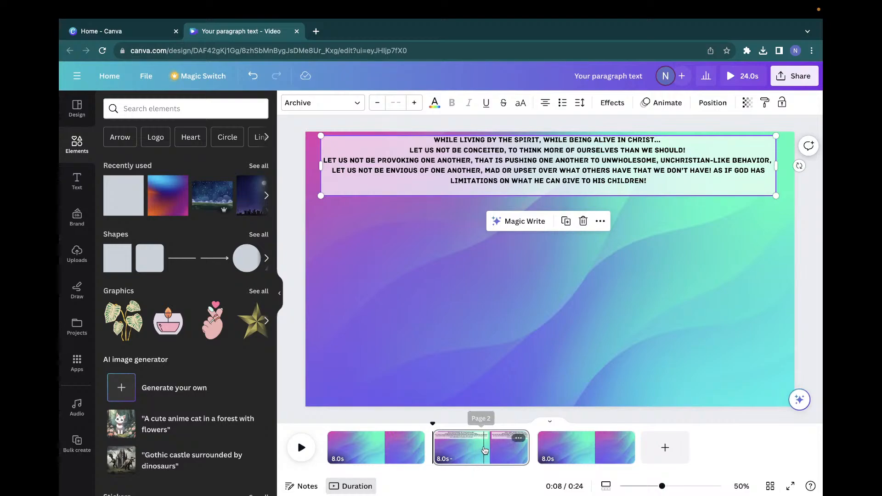
# Step: Move the page with the passage to the first position in the timeline and select the blank gradient page after it
pyautogui.click(483, 452)
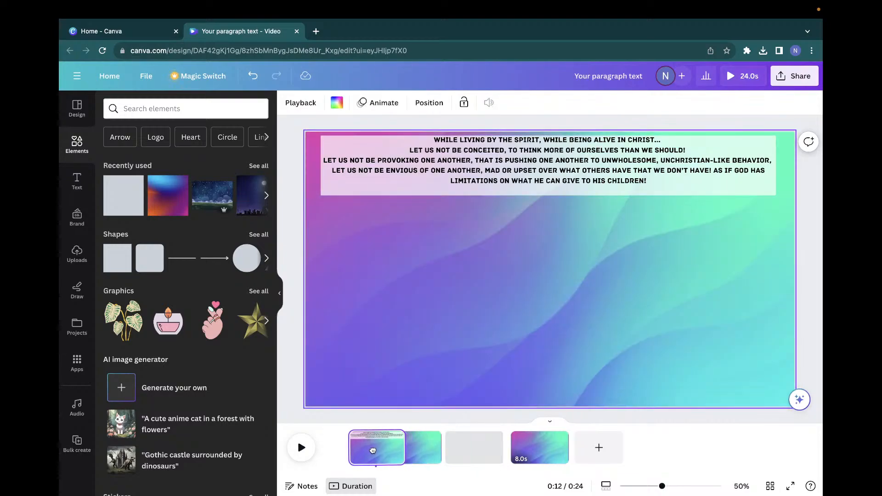
pyautogui.click(354, 454)
pyautogui.click(476, 460)
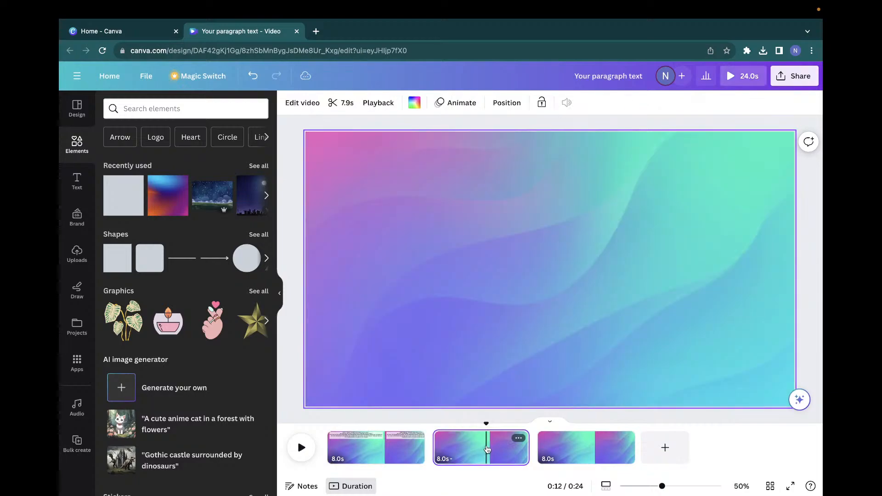
# Step: Delete the two blank gradient pages that follow the passage page in the timeline
pyautogui.click(475, 461)
pyautogui.press('Delete')
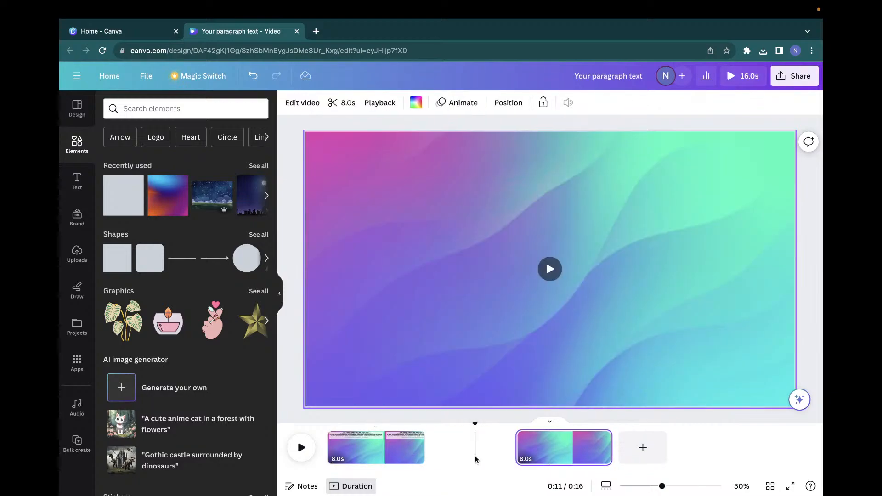
pyautogui.click(476, 459)
pyautogui.press('Delete')
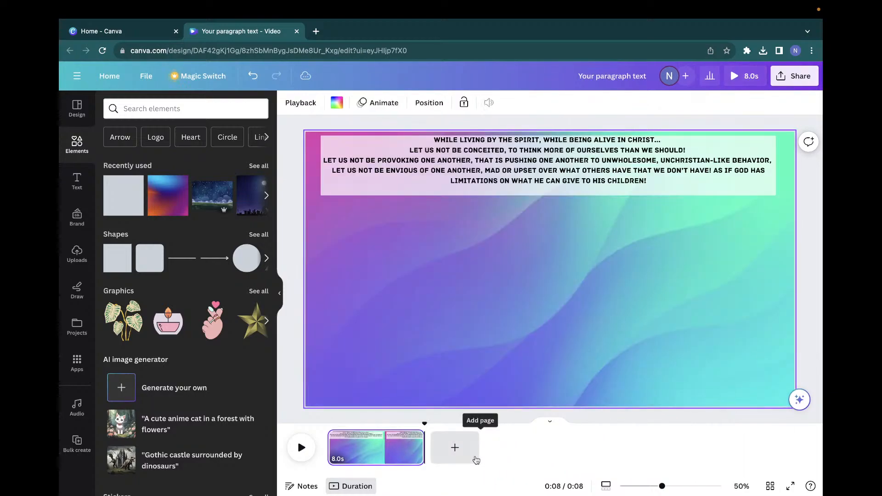
# Step: Duplicate the passage page and select the whole passage text on the copy
pyautogui.click(413, 438)
pyautogui.click(441, 279)
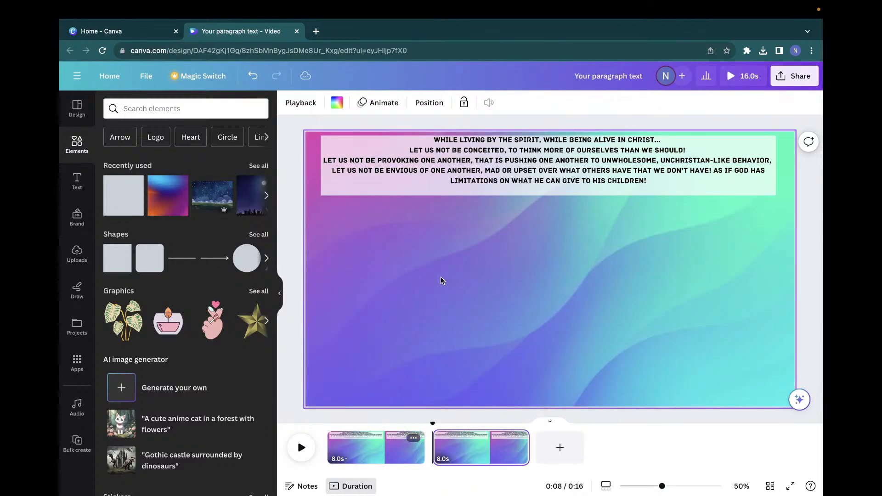
pyautogui.click(475, 450)
pyautogui.click(462, 443)
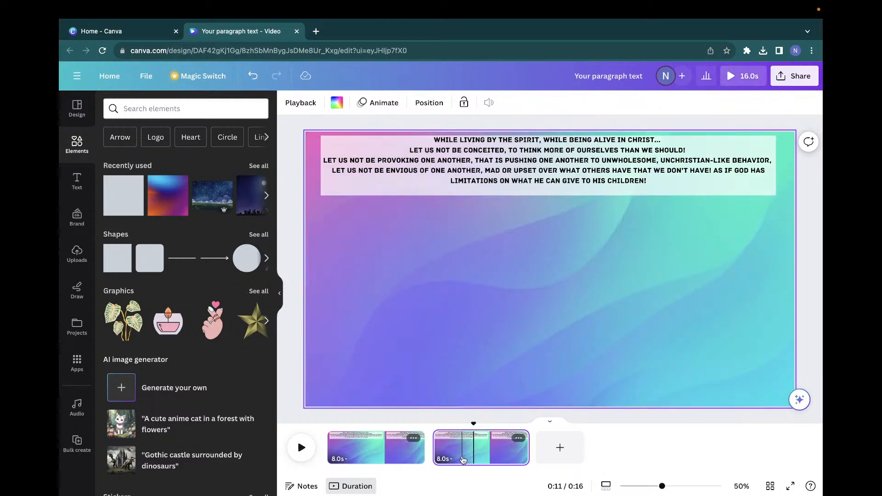
pyautogui.click(492, 155)
pyautogui.click(491, 155)
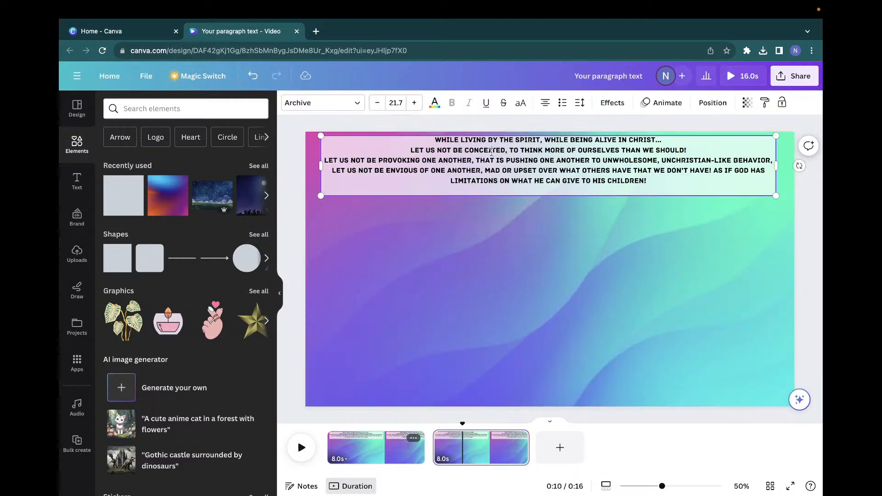
pyautogui.hotkey('ctrl', 'a')
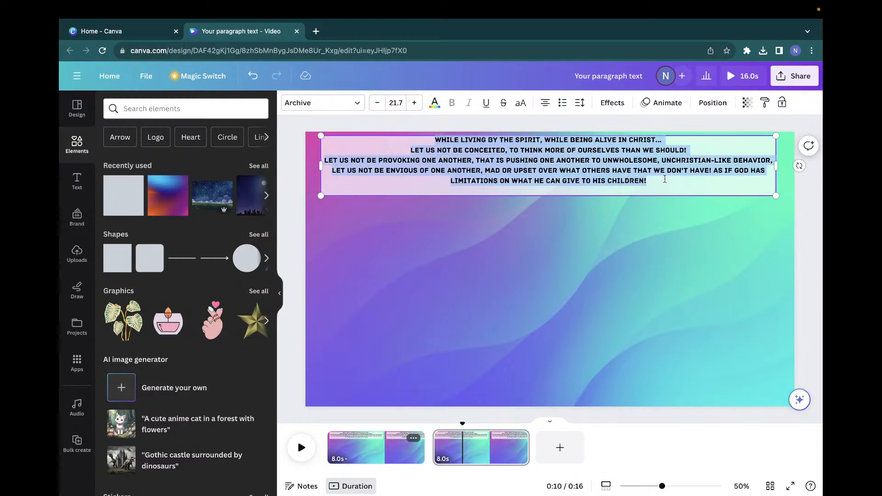
# Step: Switch to Notes and copy the four "Let Us NOT" lines listed under "He gives 4 negatives to avoid"
pyautogui.click(314, 491)
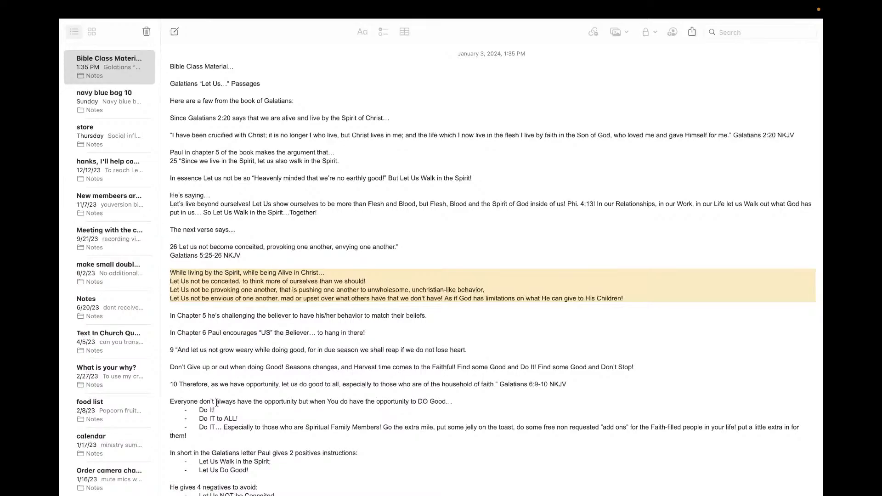
pyautogui.scroll(-5, 211, 398)
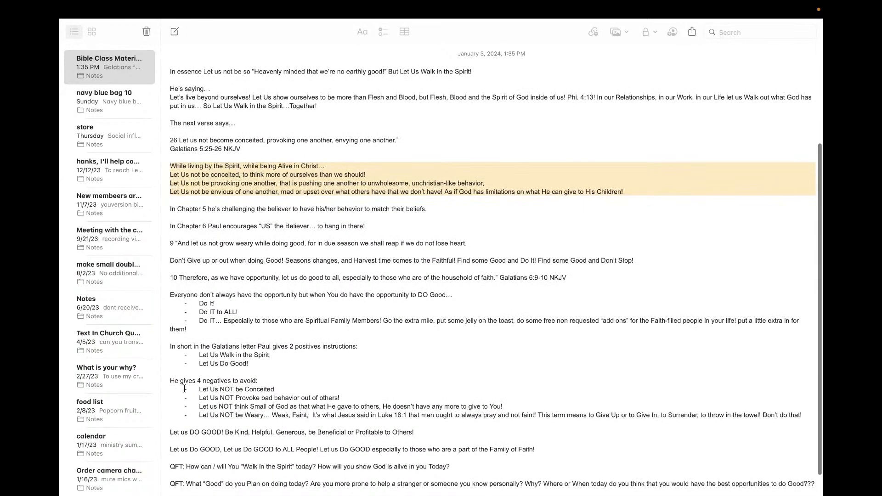
pyautogui.moveTo(184, 389); pyautogui.dragTo(475, 431)
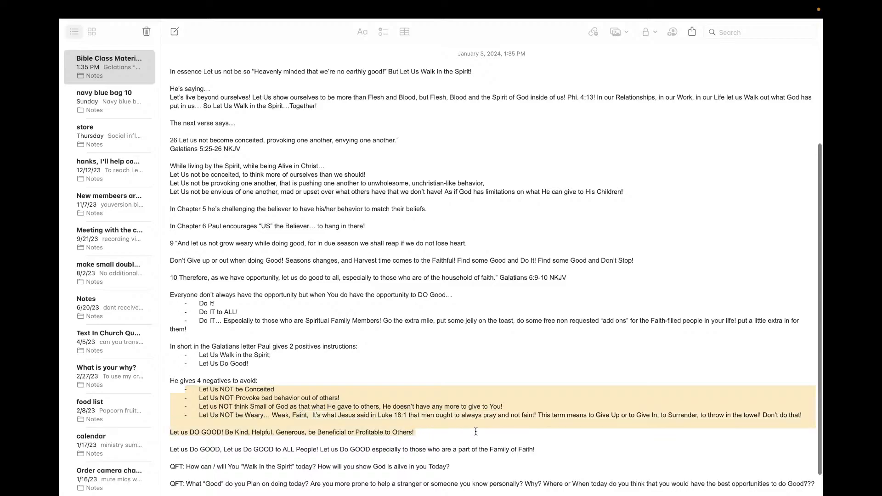
pyautogui.moveTo(528, 427); pyautogui.dragTo(537, 422)
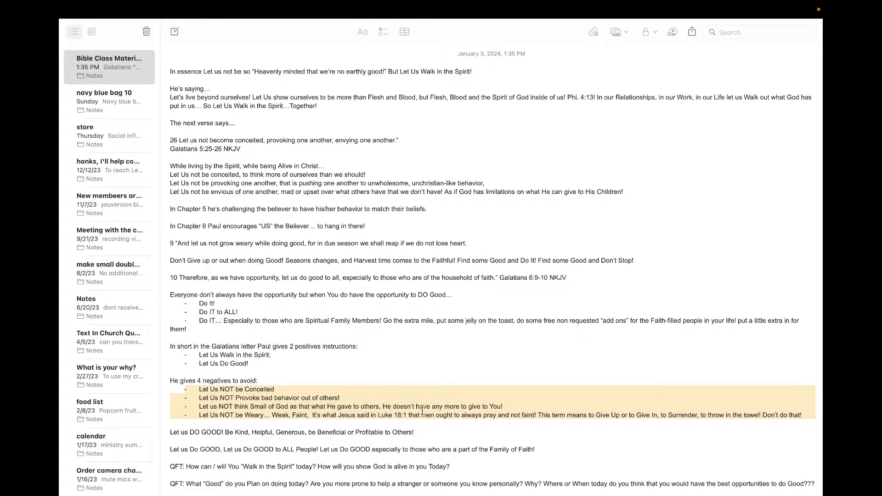
pyautogui.rightClick(398, 407)
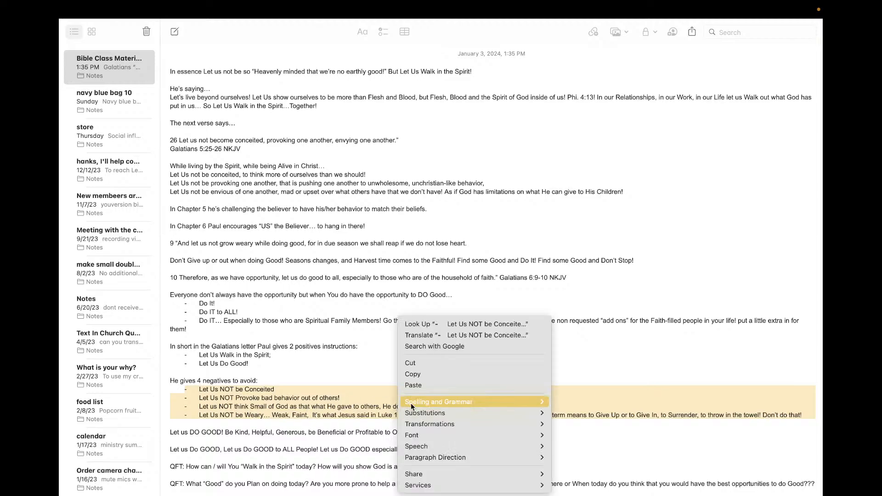
pyautogui.click(417, 377)
# Step: Return to Canva in Chrome and replace the second page's whole passage with the copied four lines
pyautogui.moveTo(630, 492)
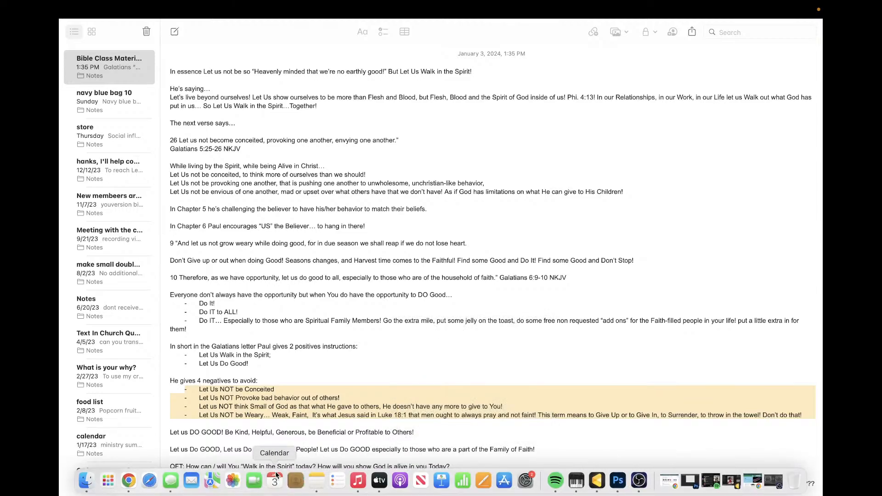
pyautogui.click(232, 480)
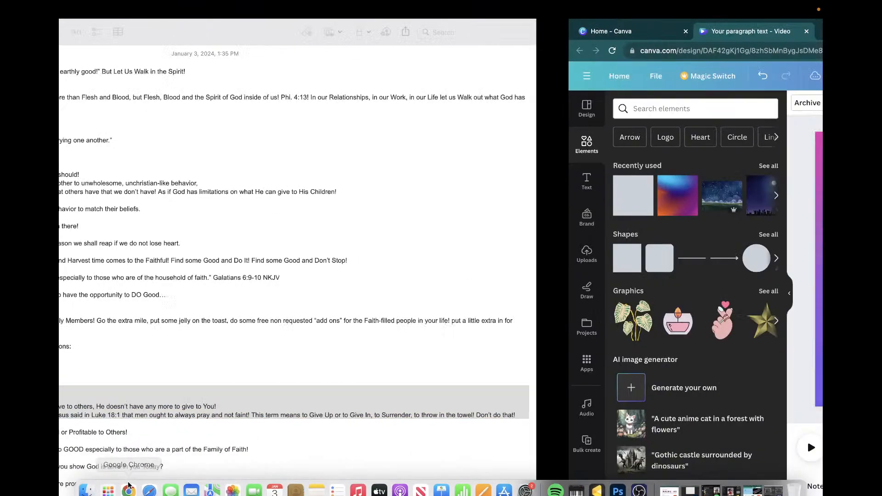
pyautogui.click(505, 177)
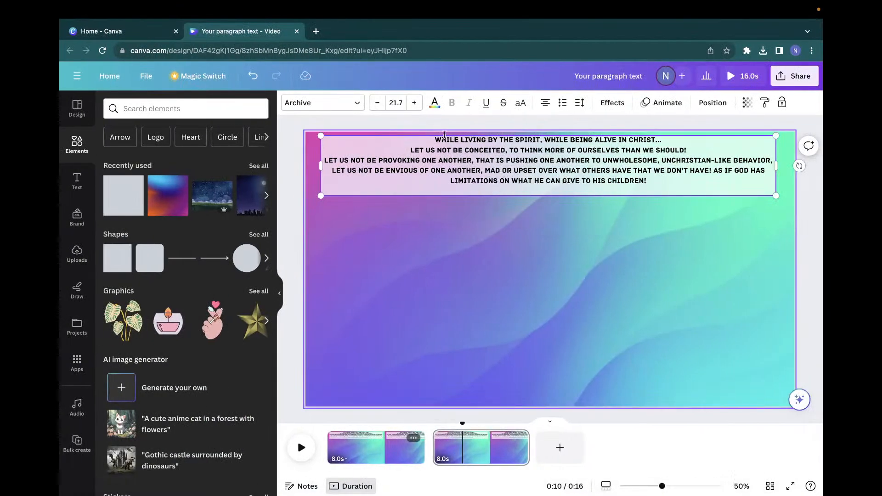
pyautogui.hotkey('ctrl', 'a')
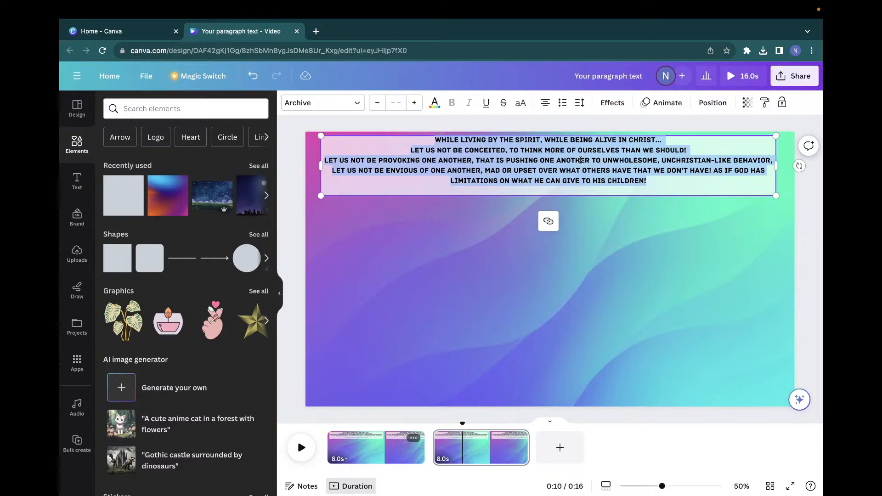
pyautogui.rightClick(567, 159)
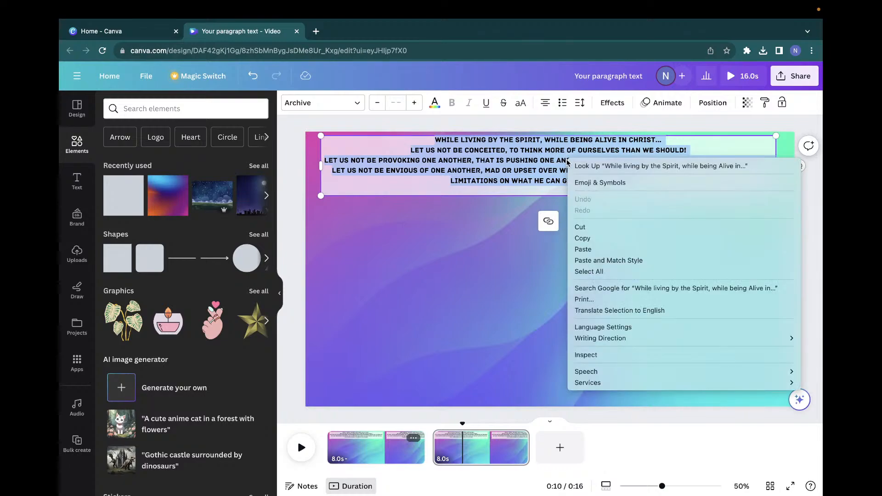
pyautogui.click(585, 250)
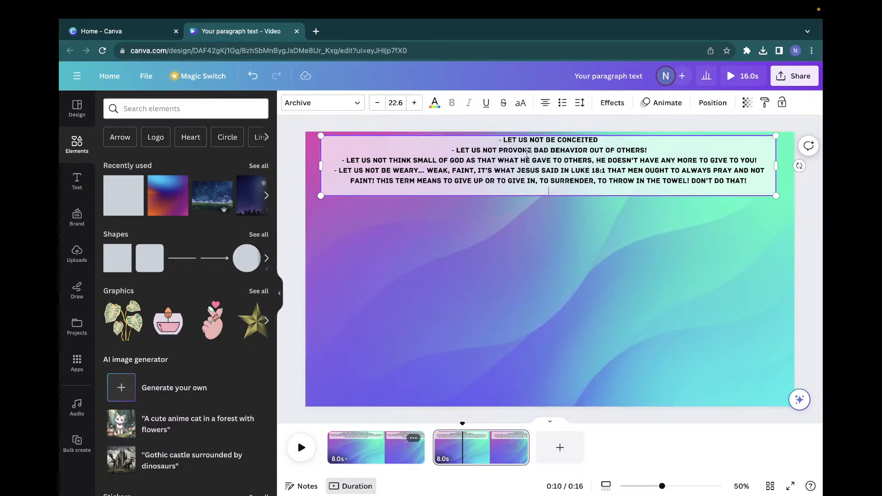
pyautogui.click(498, 141)
pyautogui.press('Return')
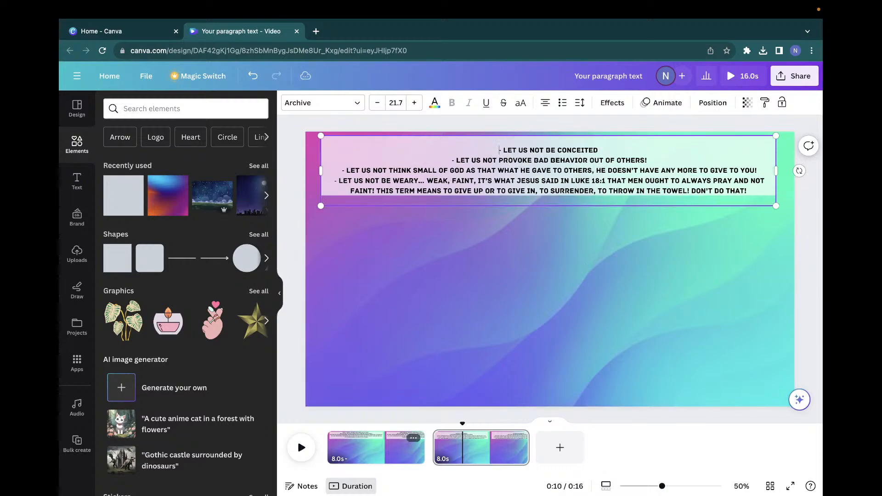
pyautogui.press('BackSpace')
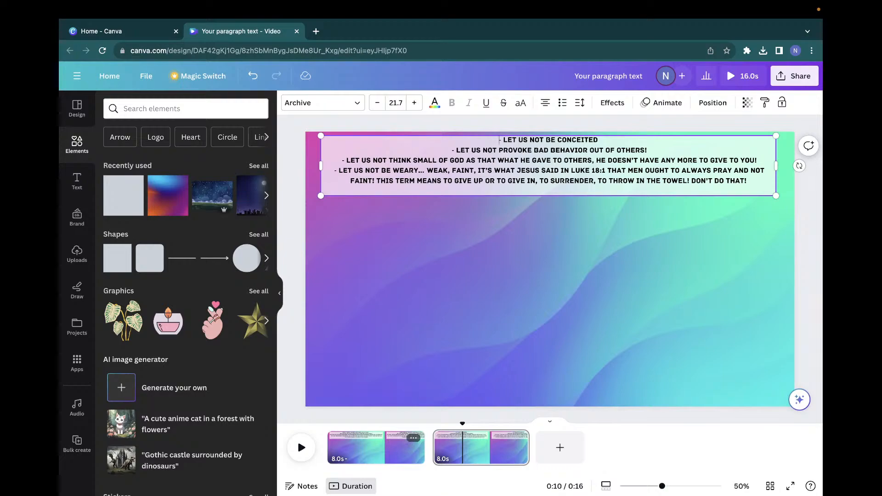
pyautogui.click(497, 180)
pyautogui.click(511, 228)
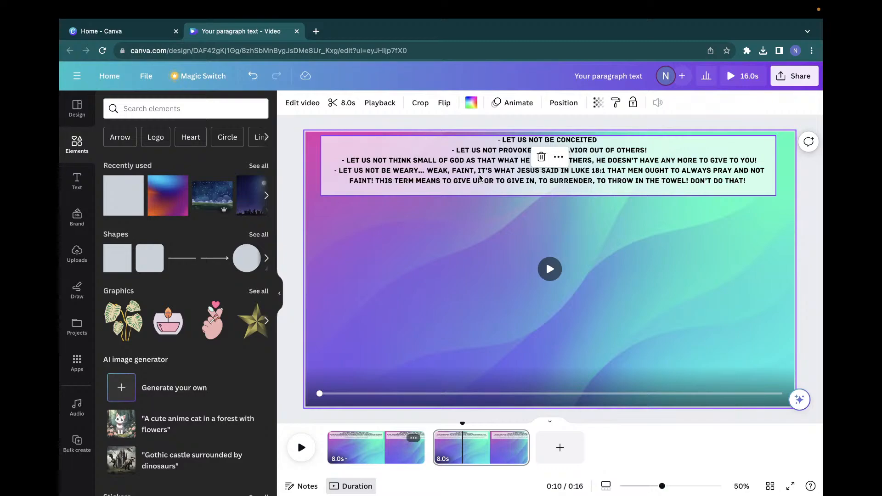
# Step: Download all pages as MP4 video at 1080p (HD) quality, with the pages as separate files
pyautogui.click(785, 81)
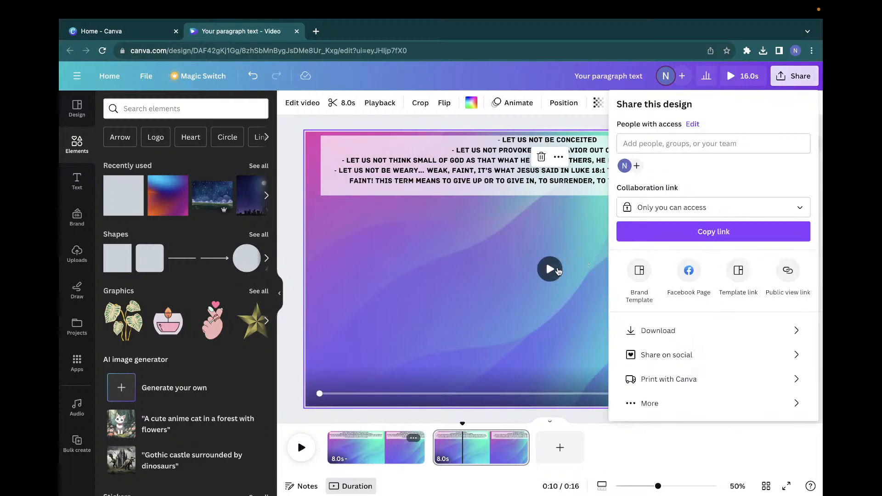
pyautogui.click(657, 330)
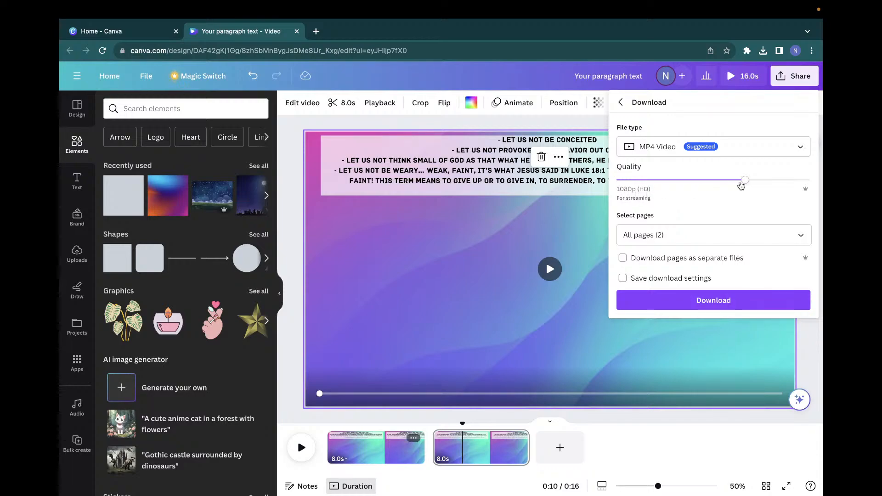
pyautogui.moveTo(744, 180); pyautogui.dragTo(767, 192)
pyautogui.click(626, 260)
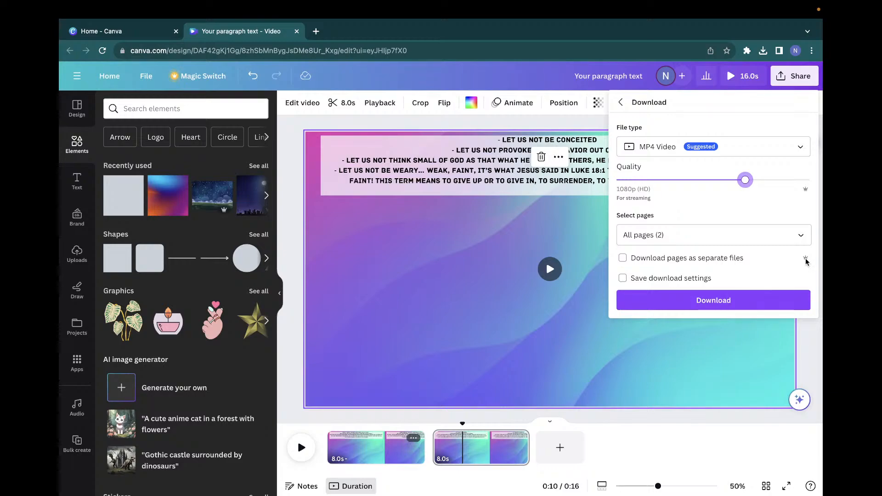
pyautogui.click(623, 258)
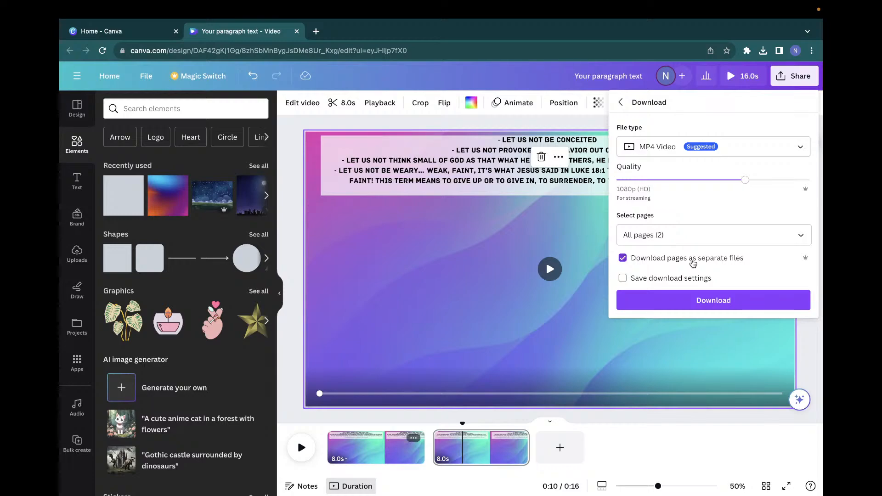
pyautogui.click(702, 301)
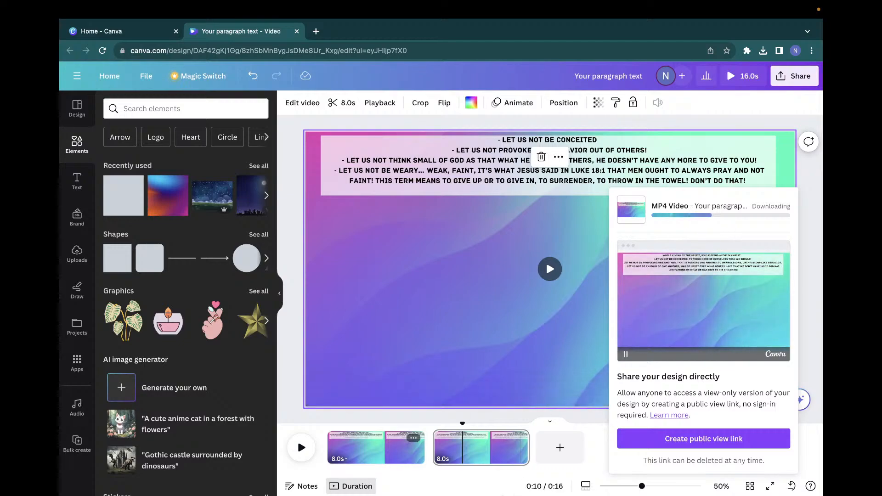
# Step: Switch to OBS Studio and add a new Media Source named "Lower third 1" to the bible class scene
pyautogui.moveTo(504, 495)
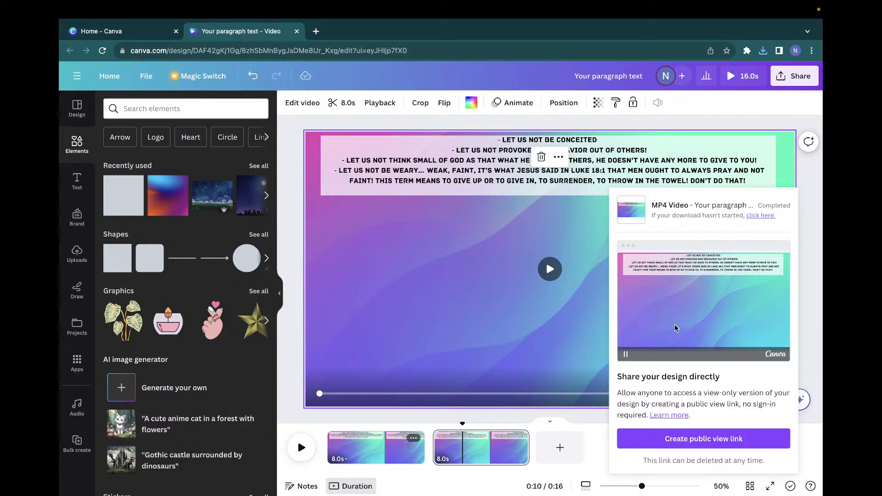
pyautogui.moveTo(647, 487)
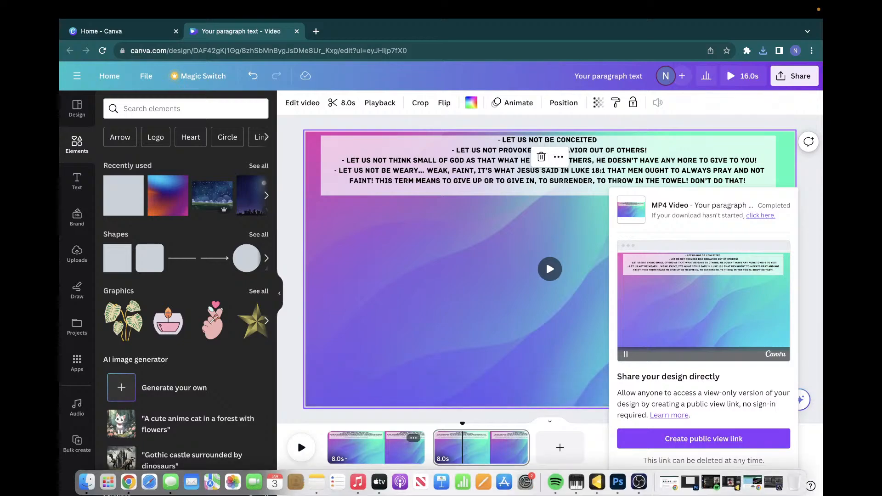
pyautogui.click(644, 486)
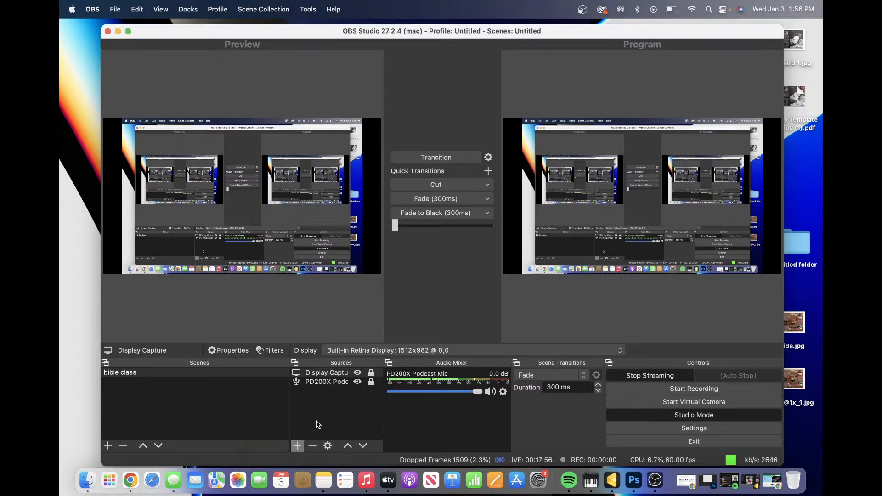
pyautogui.click(298, 447)
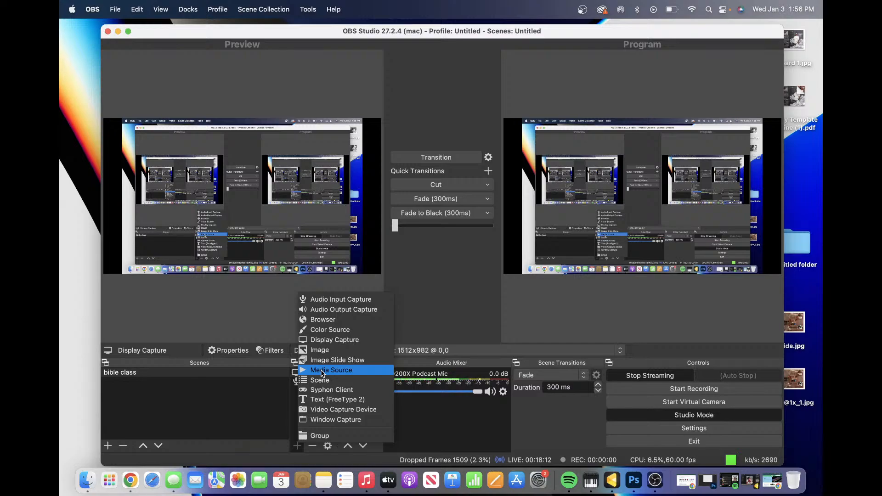
pyautogui.click(323, 372)
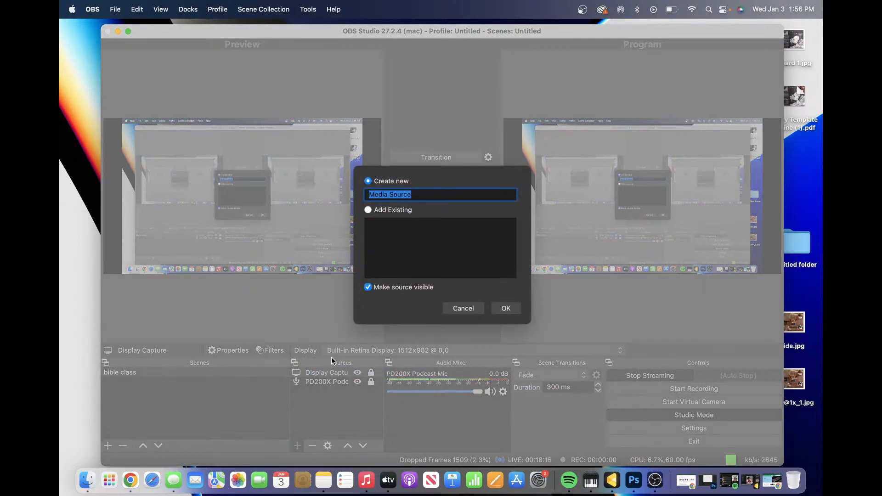
pyautogui.write('Lower thir')
pyautogui.write('ds')
pyautogui.press('BackSpace')
pyautogui.press('BackSpace')
pyautogui.write('1')
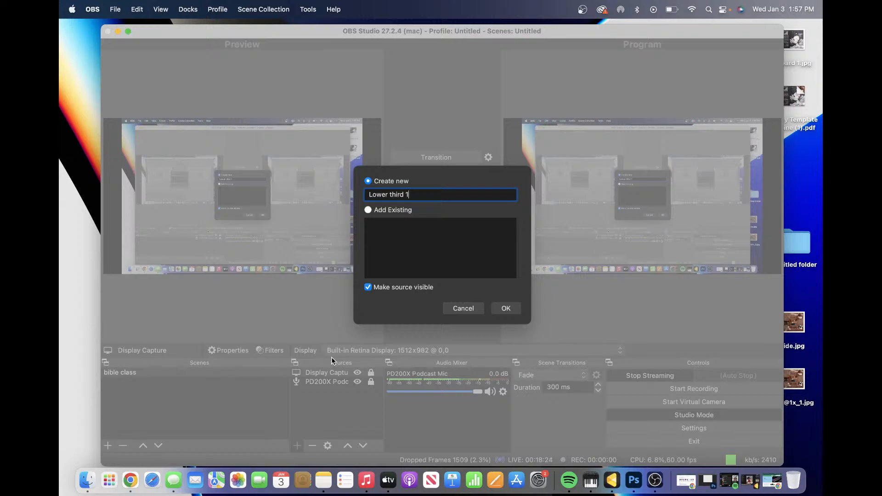
pyautogui.press('Return')
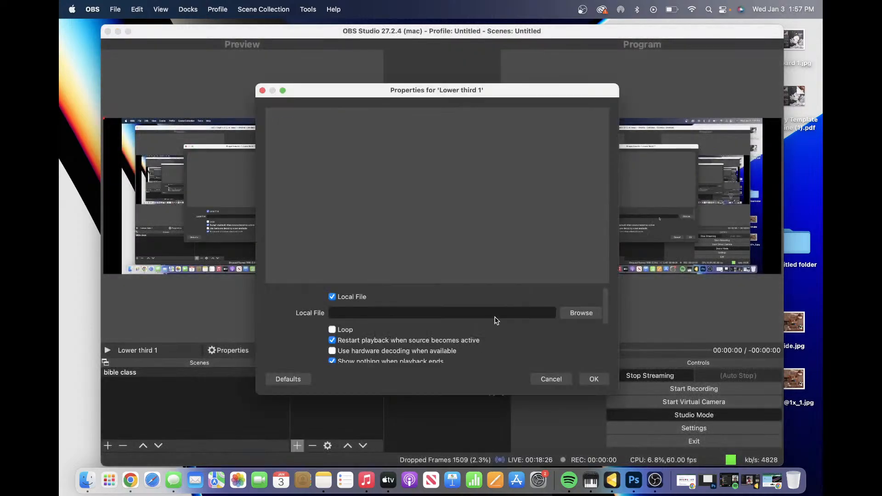
# Step: Enable looping for the Lower third 1 source and browse the Documents and Downloads folders for its video file
pyautogui.click(332, 330)
pyautogui.click(579, 313)
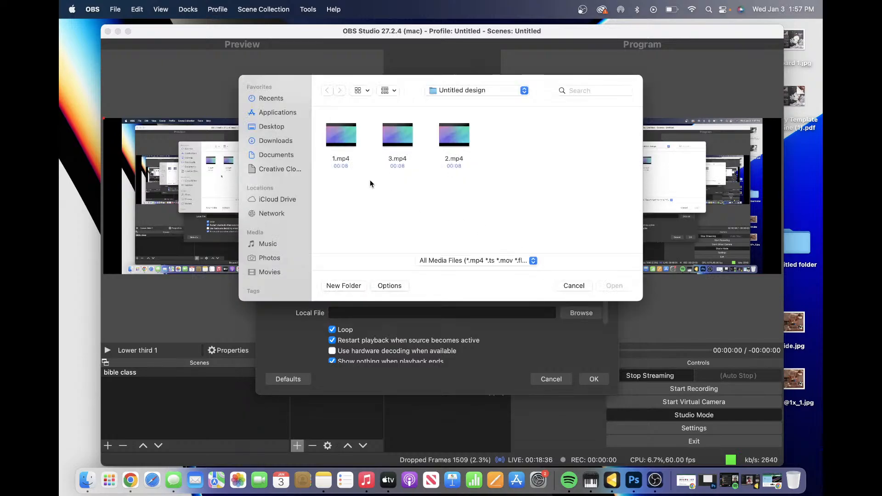
pyautogui.click(285, 156)
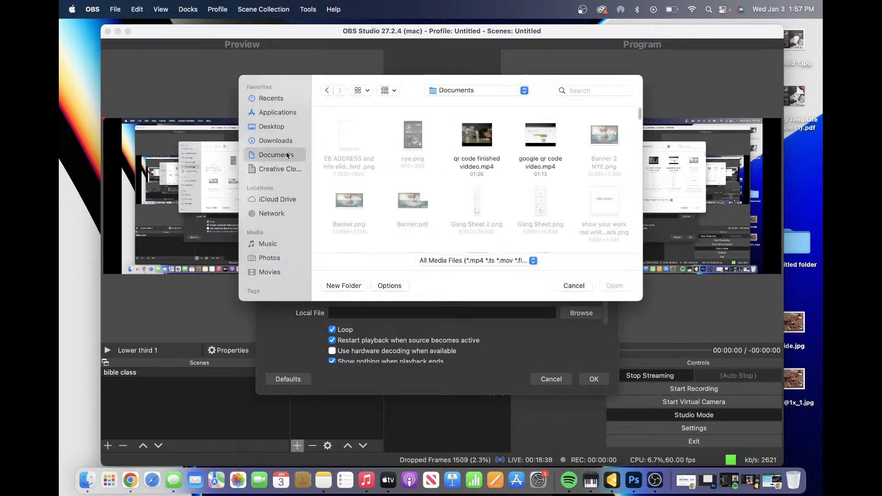
pyautogui.click(287, 142)
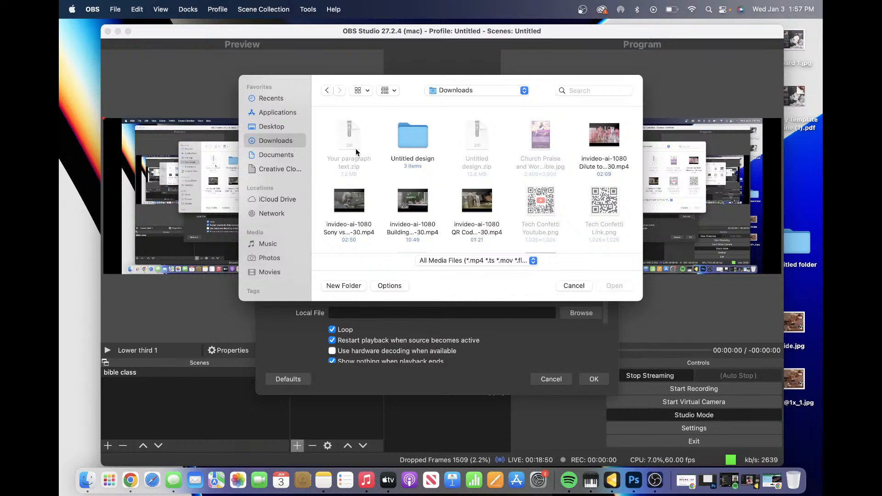
pyautogui.click(573, 285)
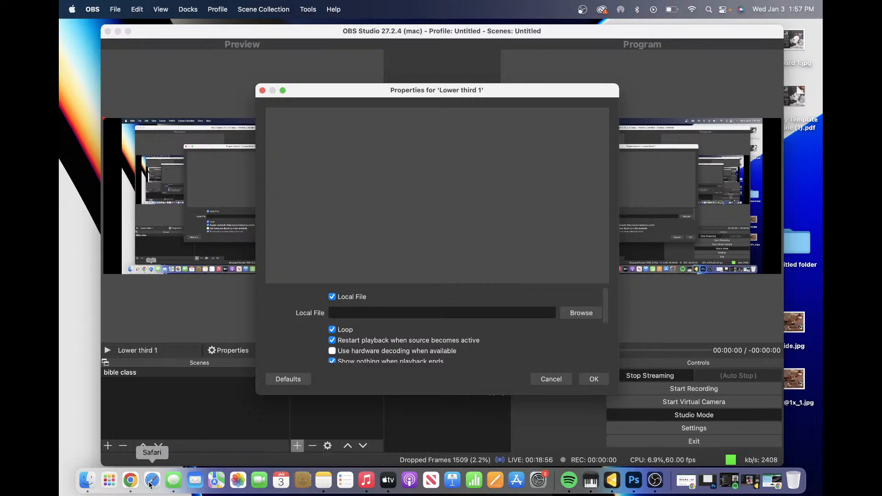
# Step: Switch to Chrome, extract the downloaded Your paragraph text.zip, and open the extracted folder in Finder
pyautogui.click(131, 481)
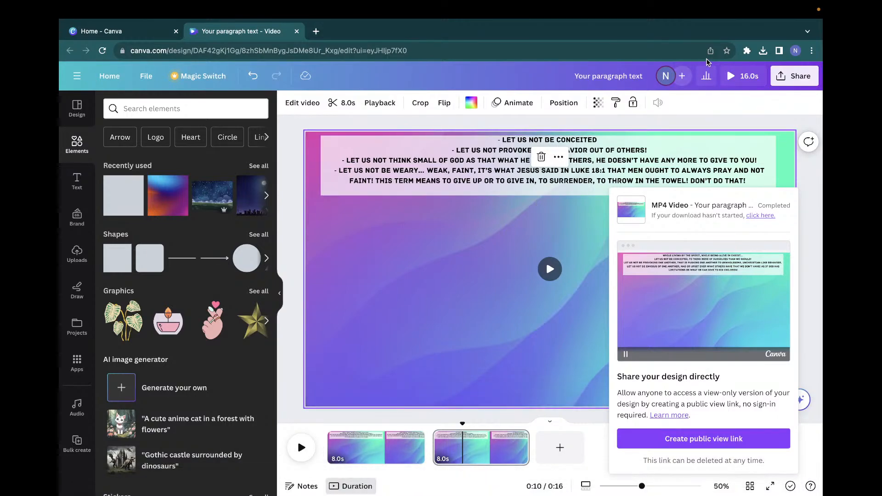
pyautogui.click(762, 51)
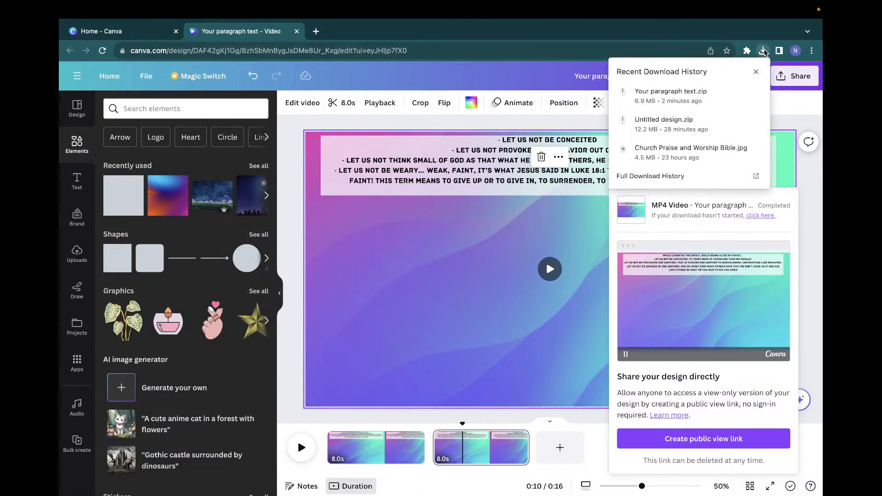
pyautogui.click(683, 97)
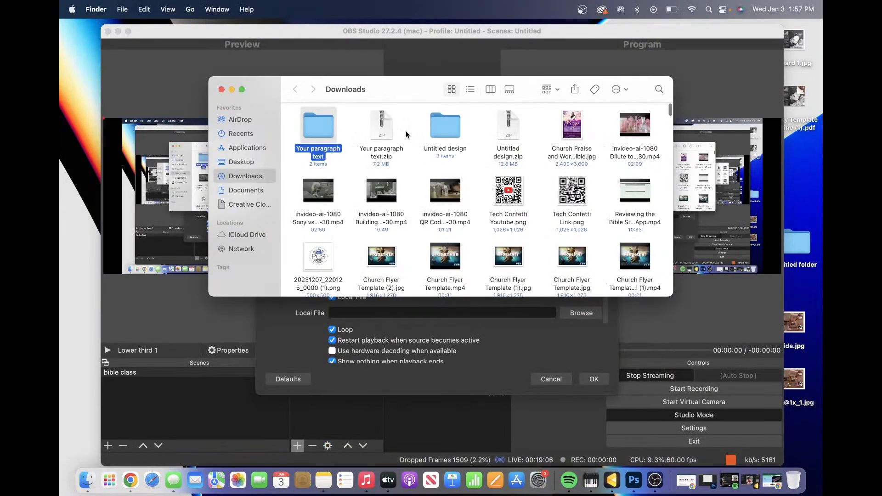
pyautogui.doubleClick(318, 133)
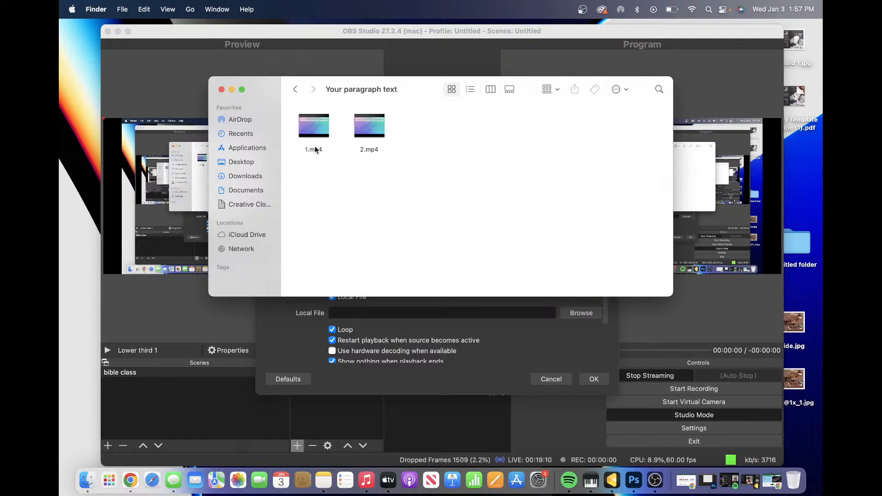
# Step: Check the text shown in 1.mp4 and rename the file as be not con.mp4
pyautogui.doubleClick(320, 136)
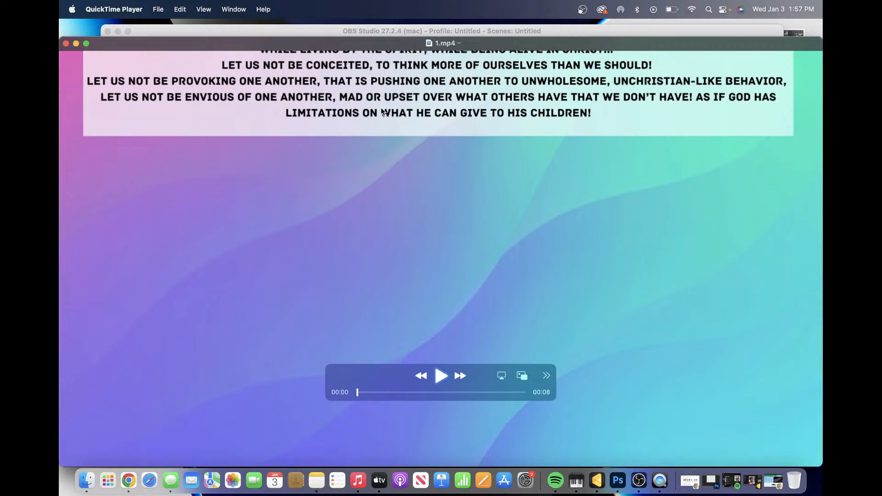
pyautogui.moveTo(374, 42); pyautogui.dragTo(371, 68)
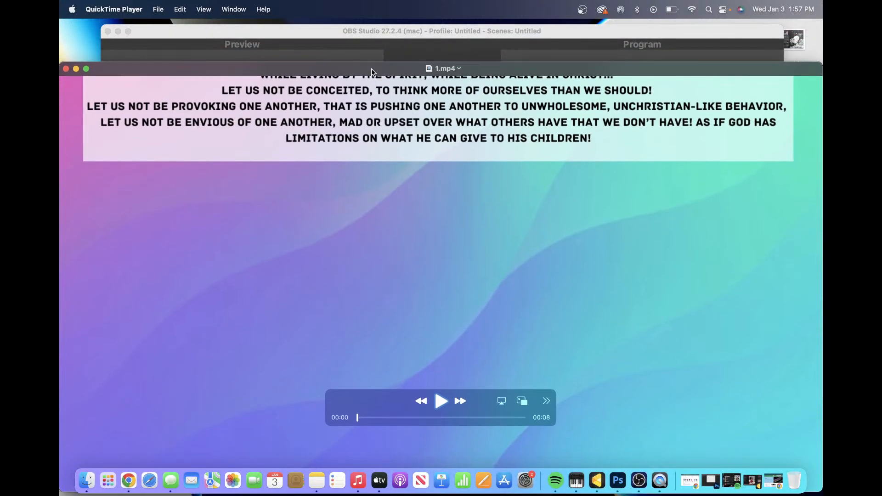
pyautogui.click(65, 68)
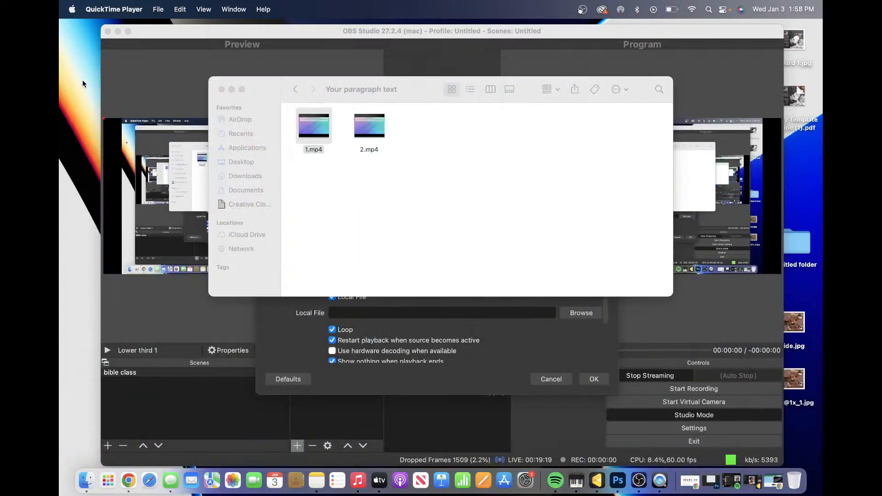
pyautogui.click(314, 150)
pyautogui.rightClick(314, 150)
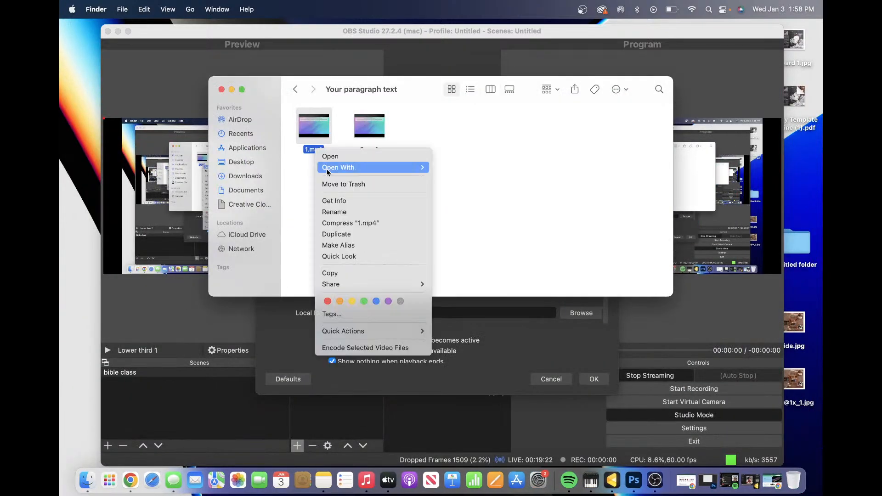
pyautogui.click(343, 211)
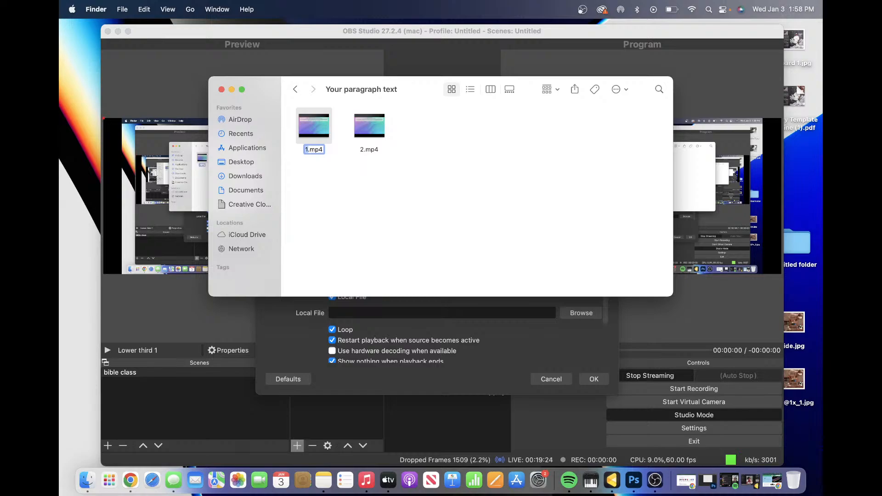
pyautogui.write('be not con')
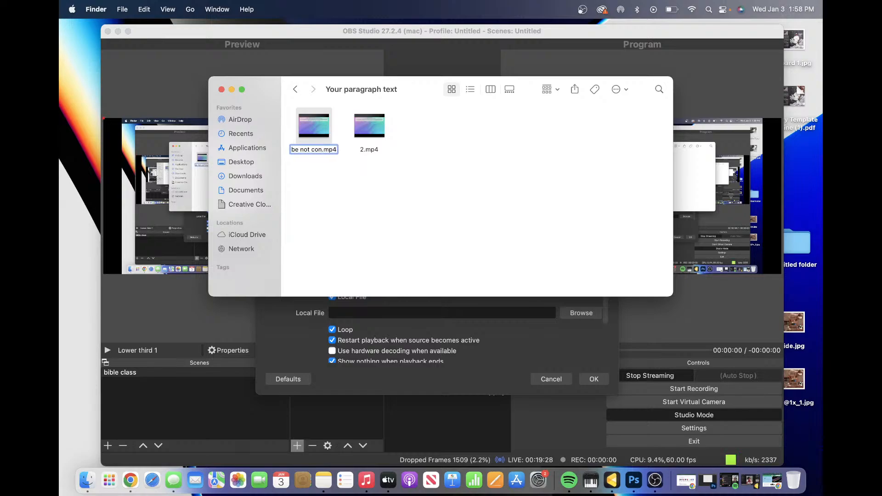
pyautogui.write('.')
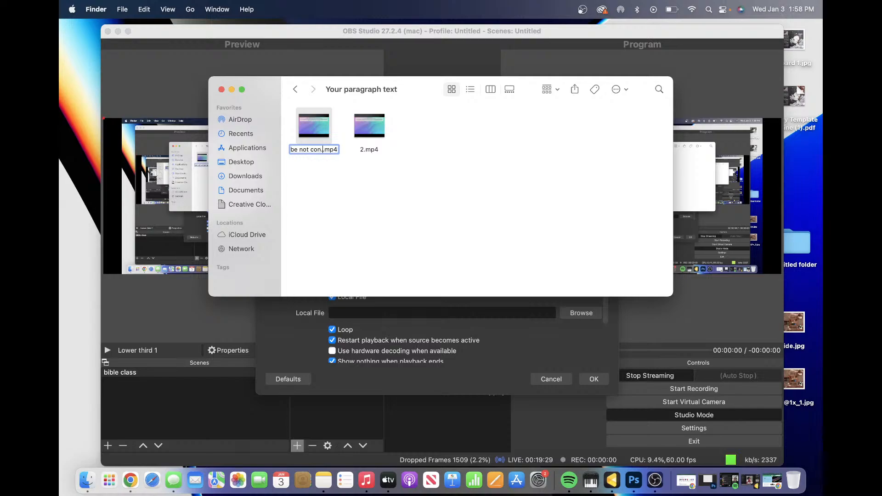
pyautogui.press('BackSpace')
# Step: Check the text shown in 2.mp4, rename the file as dont provoke, and close the Finder window
pyautogui.click(362, 156)
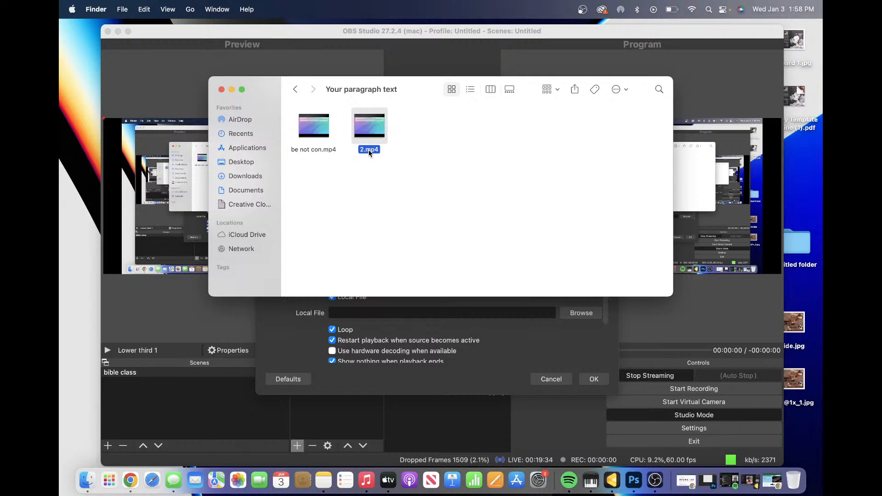
pyautogui.rightClick(368, 153)
pyautogui.click(375, 132)
pyautogui.doubleClick(375, 133)
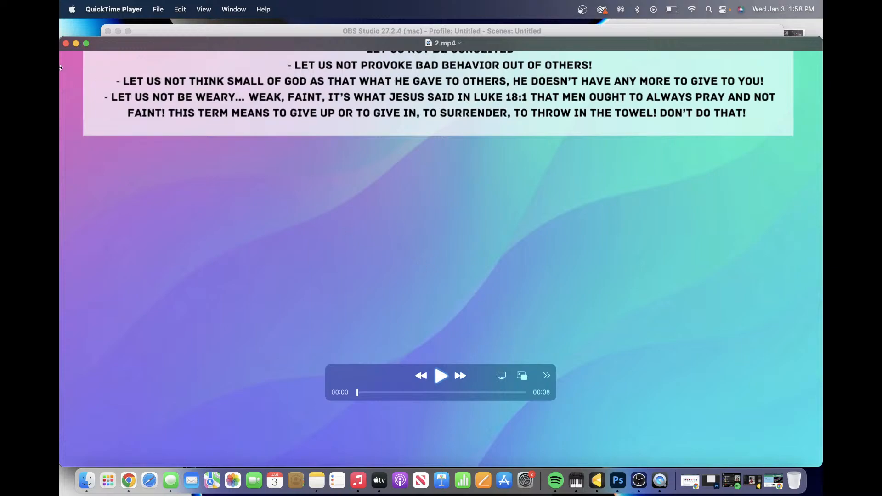
pyautogui.click(66, 43)
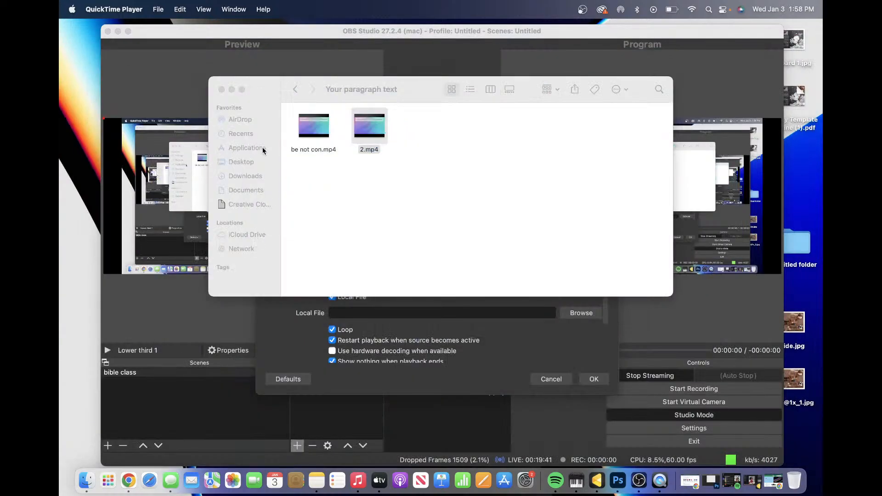
pyautogui.rightClick(375, 148)
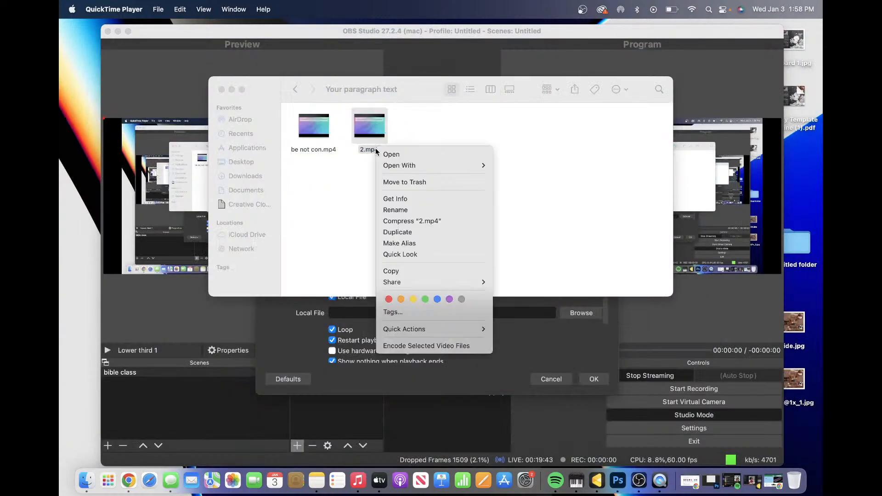
pyautogui.click(403, 210)
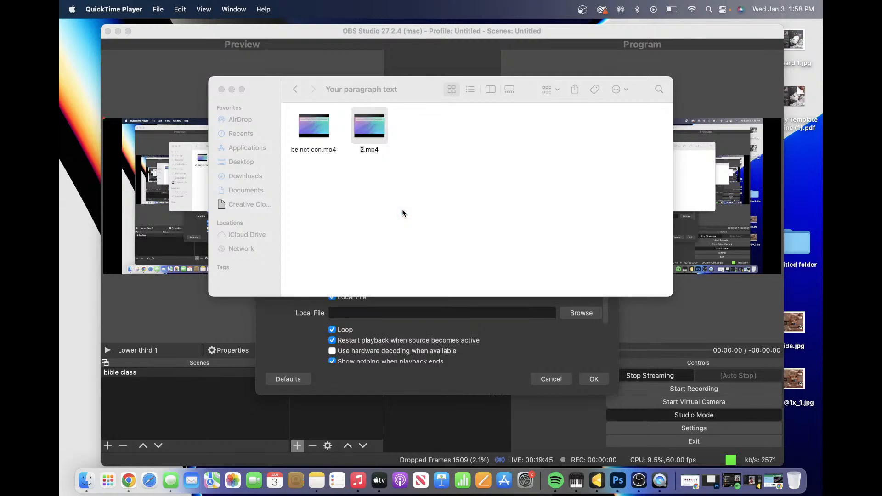
pyautogui.click(368, 149)
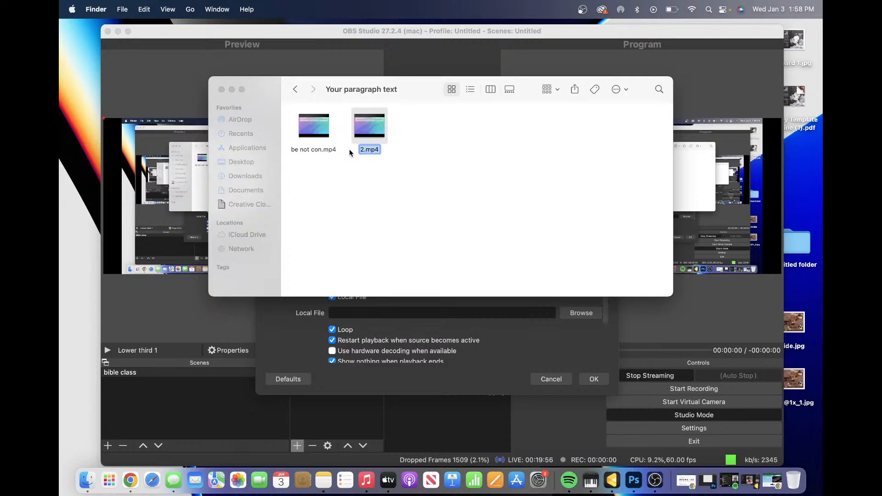
pyautogui.write('dont ')
pyautogui.write('por')
pyautogui.press('BackSpace')
pyautogui.press('BackSpace')
pyautogui.write('rovoke')
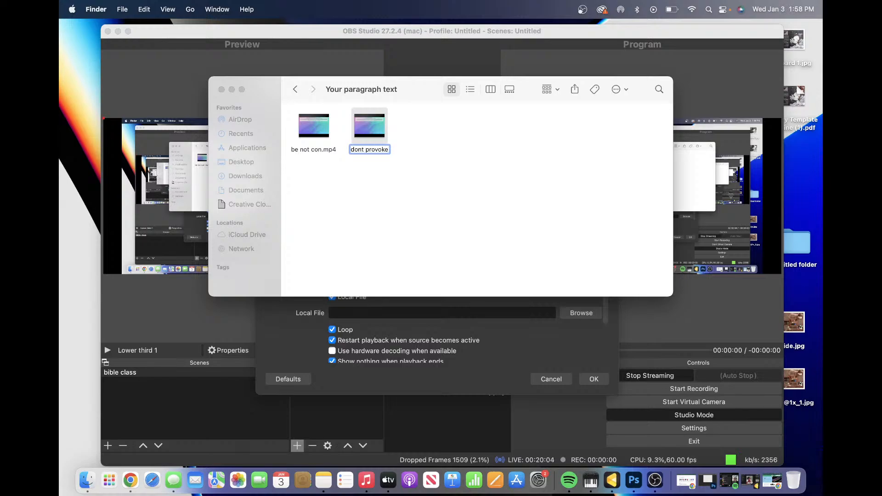
pyautogui.click(390, 162)
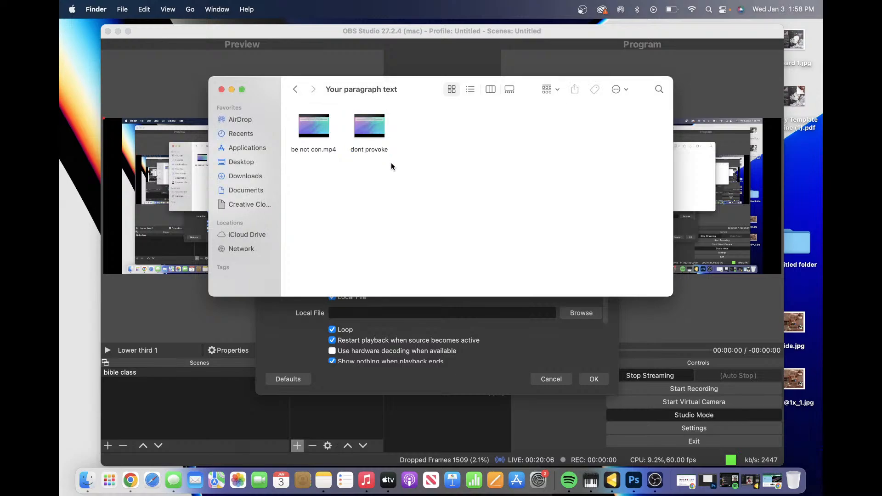
pyautogui.click(221, 90)
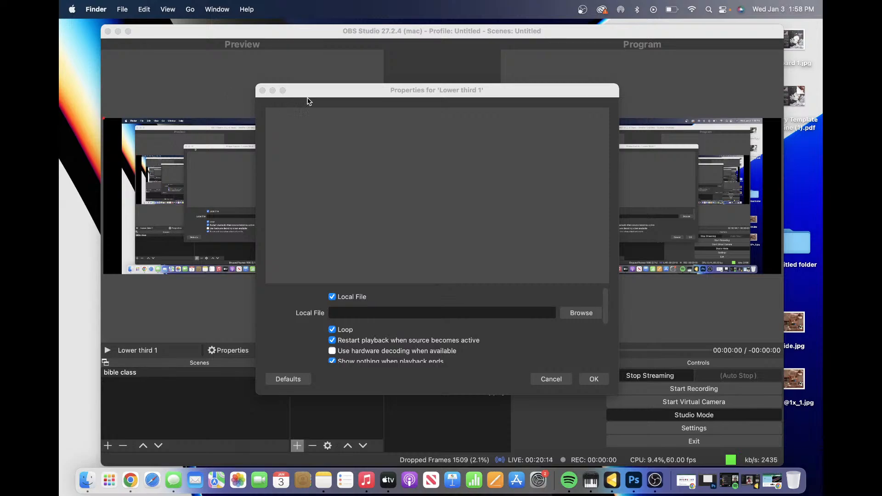
# Step: Load be not con.mp4 from the Your paragraph text folder as the local file of the Lower third 1 source
pyautogui.click(581, 313)
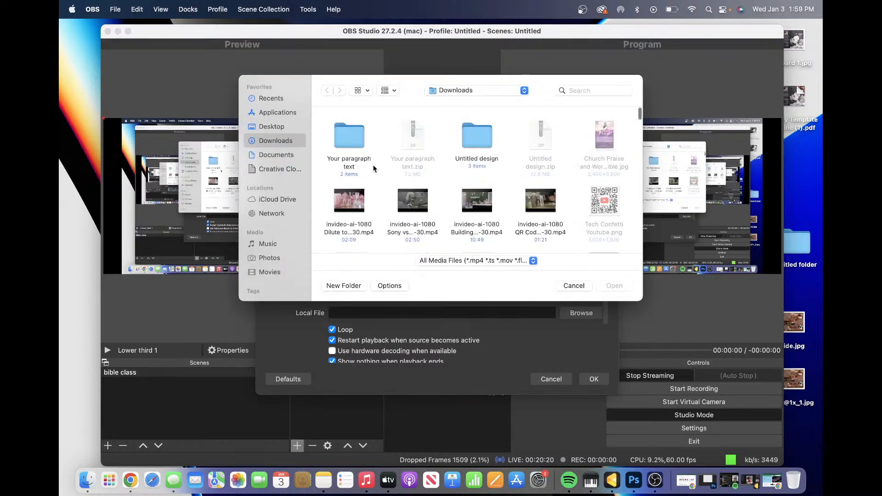
pyautogui.doubleClick(350, 141)
pyautogui.click(349, 142)
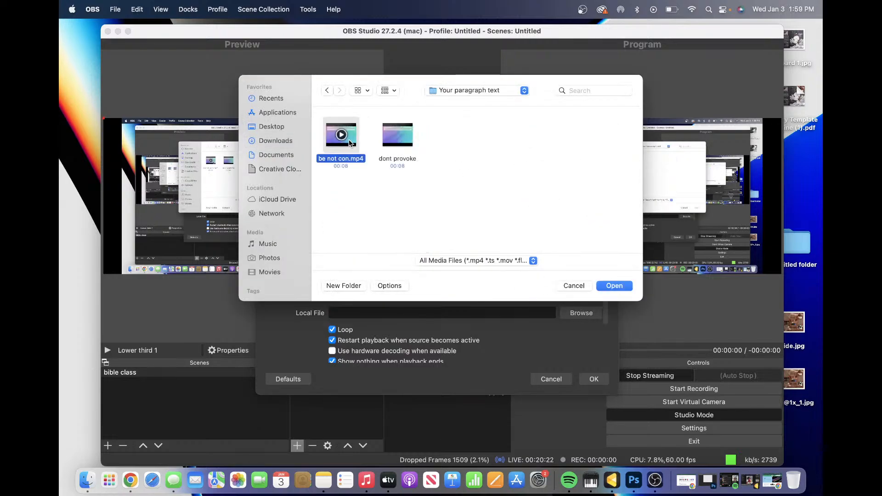
pyautogui.click(614, 286)
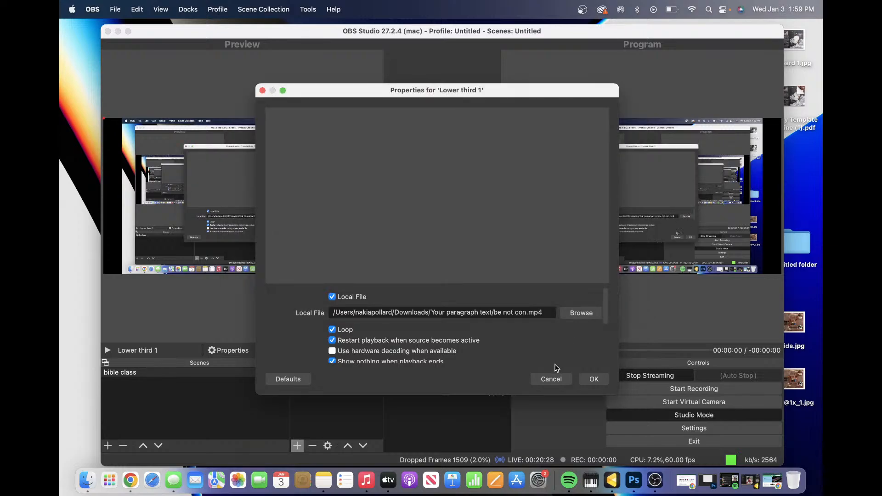
pyautogui.click(598, 378)
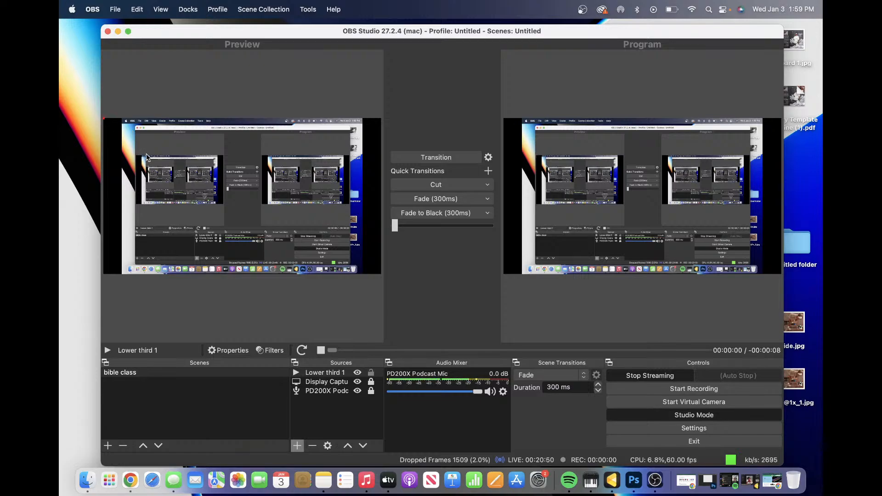
# Step: Move the Lower third 1 video down so only its text band covers the lower part of the canvas, and lock it
pyautogui.click(178, 157)
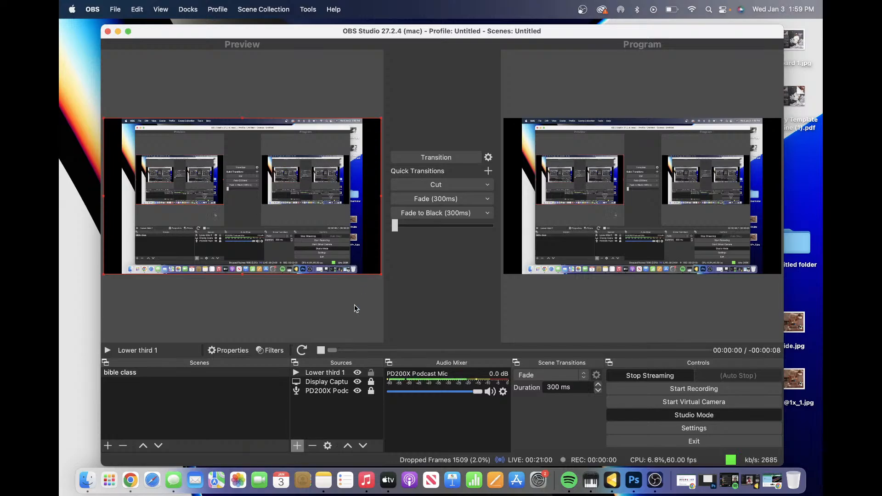
pyautogui.click(371, 373)
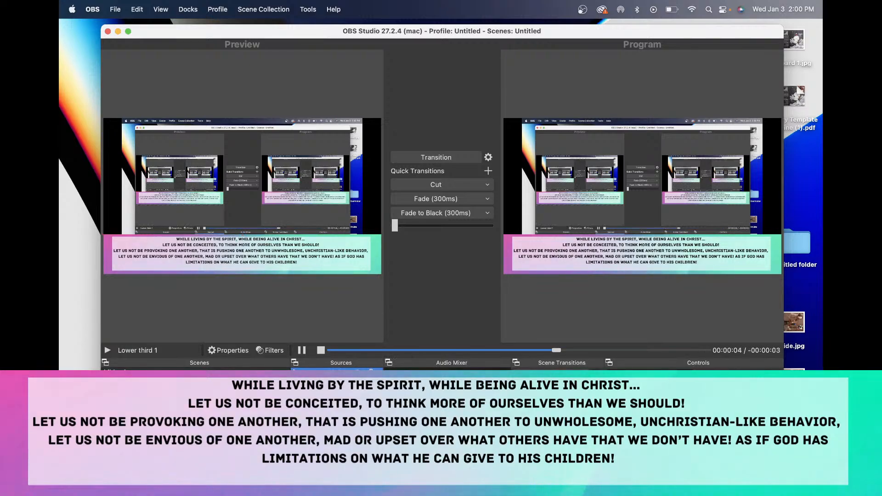
# Step: Copy the Lower third 1 source and paste it into the bible class scene as a reference
pyautogui.rightClick(339, 73)
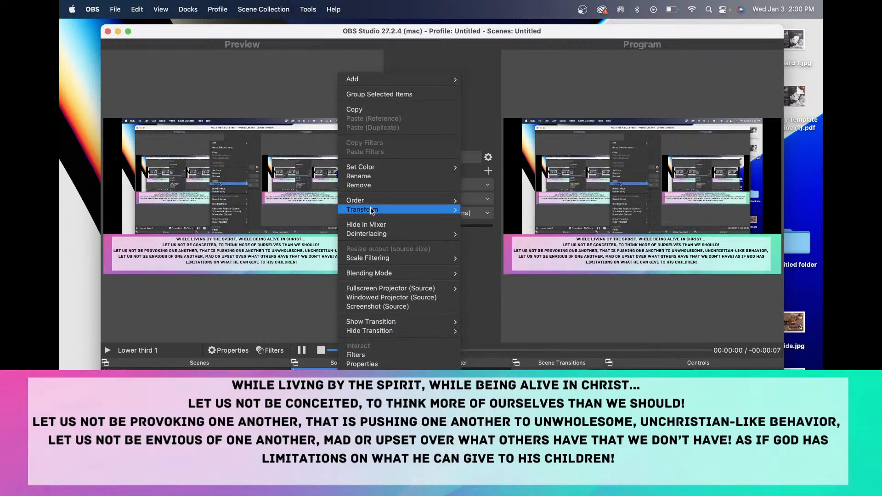
pyautogui.click(352, 109)
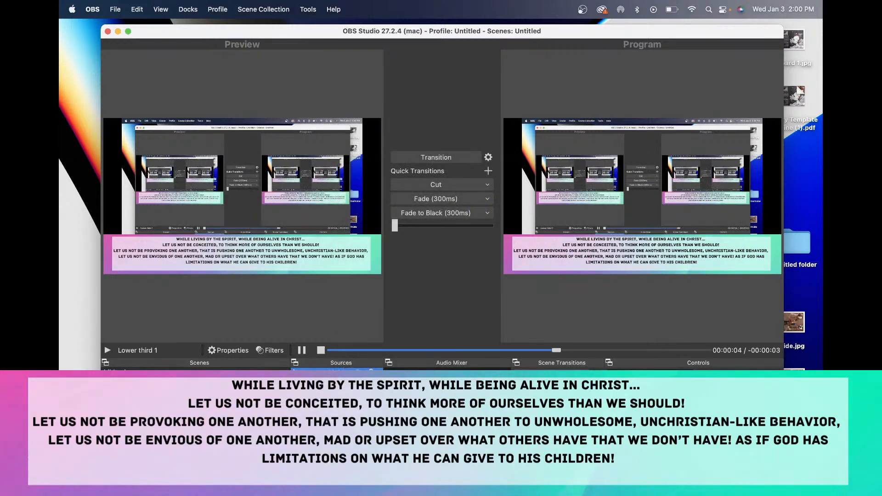
pyautogui.rightClick(336, 72)
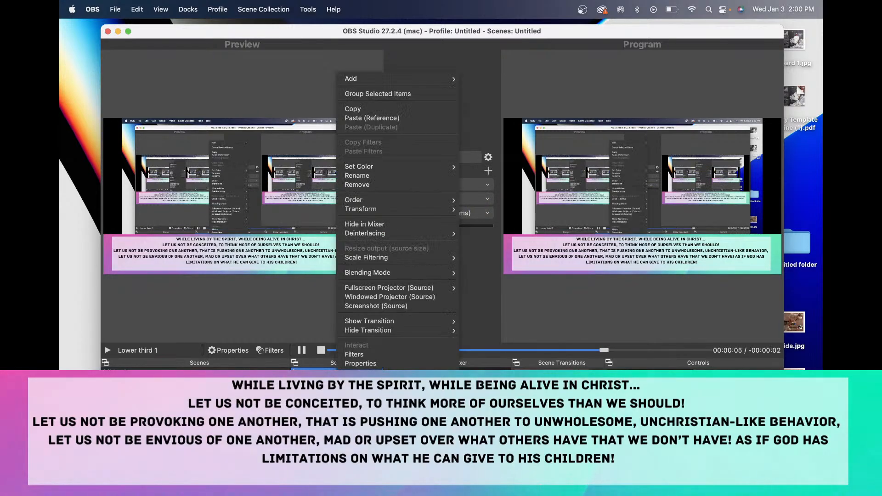
pyautogui.click(358, 118)
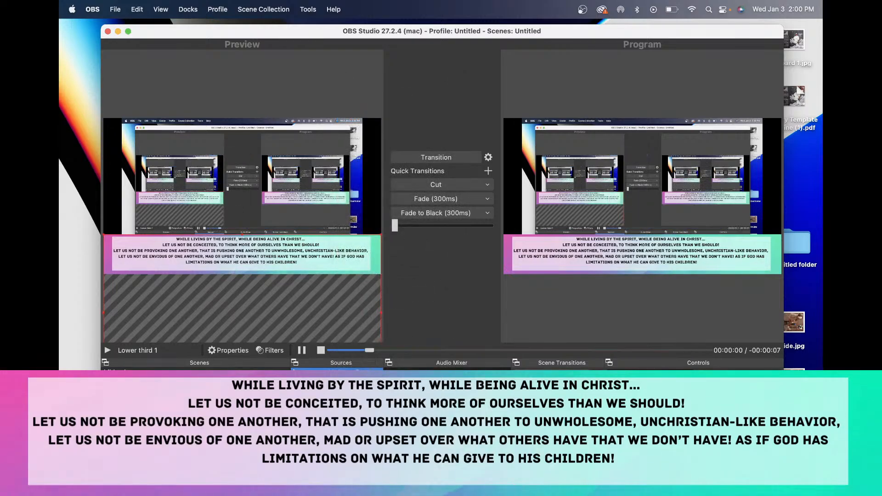
# Step: Rename the pasted lower third source as Lower third 2 and check the local file in its properties
pyautogui.rightClick(349, 84)
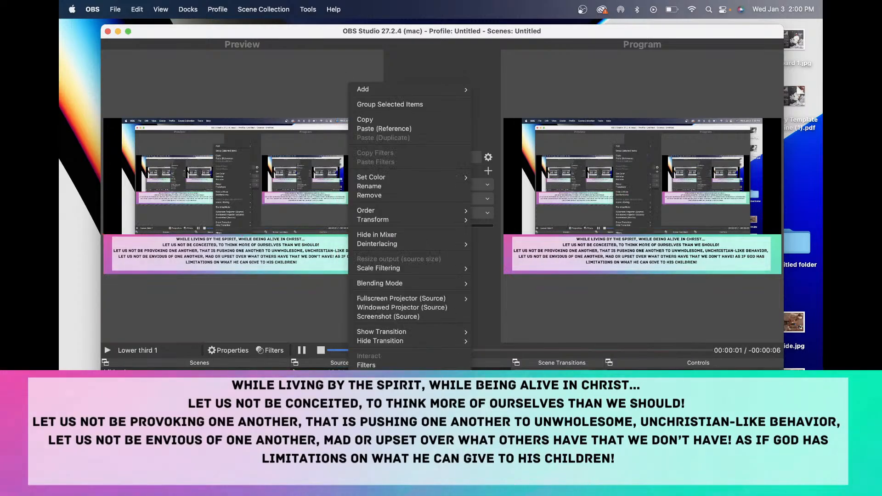
pyautogui.click(369, 186)
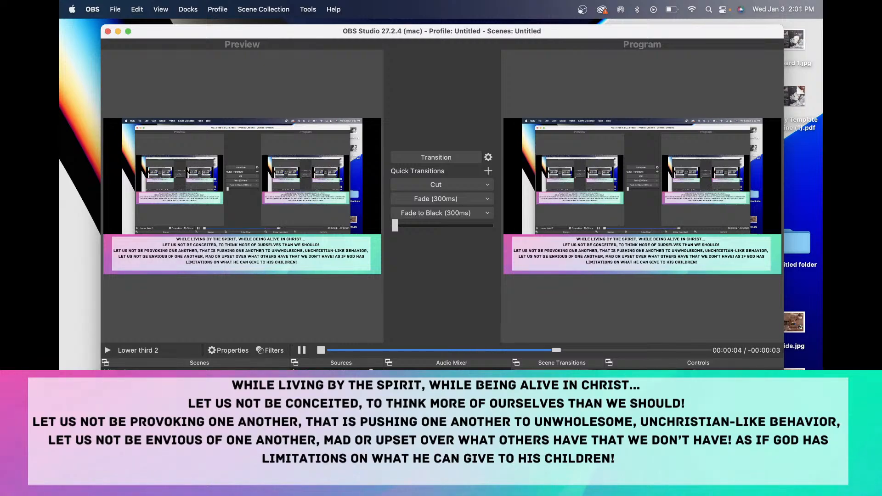
pyautogui.doubleClick(331, 383)
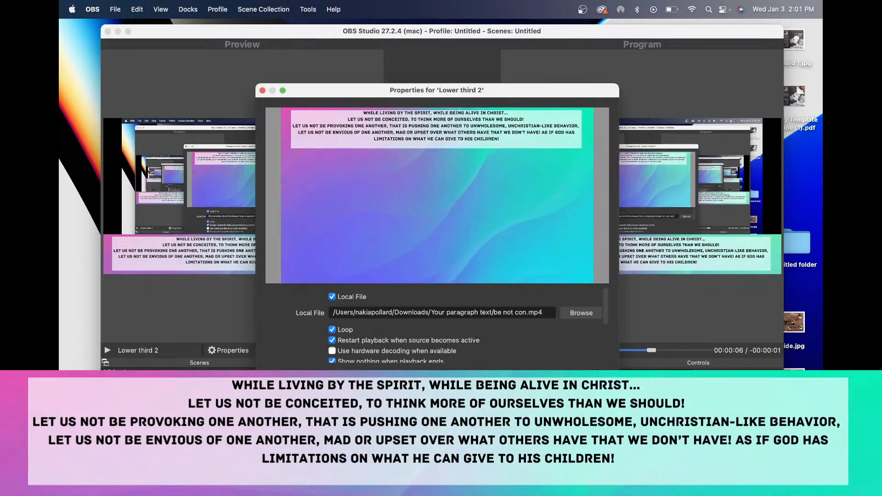
pyautogui.press('Escape')
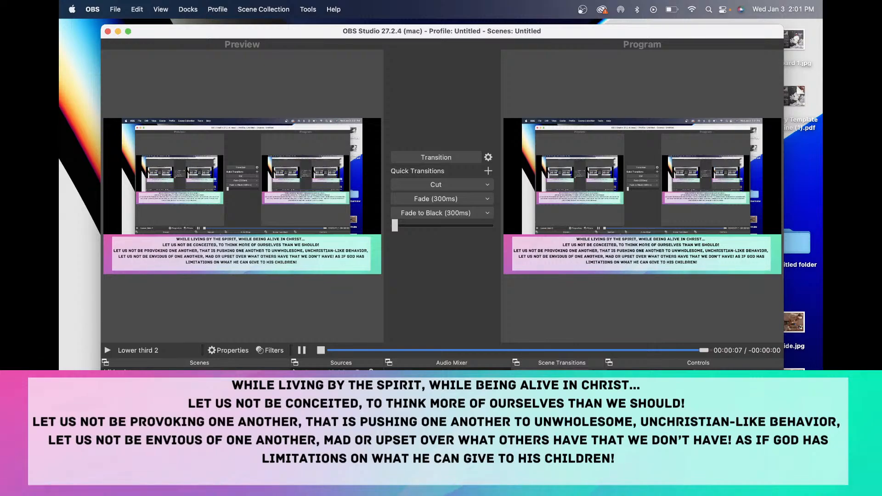
pyautogui.doubleClick(331, 375)
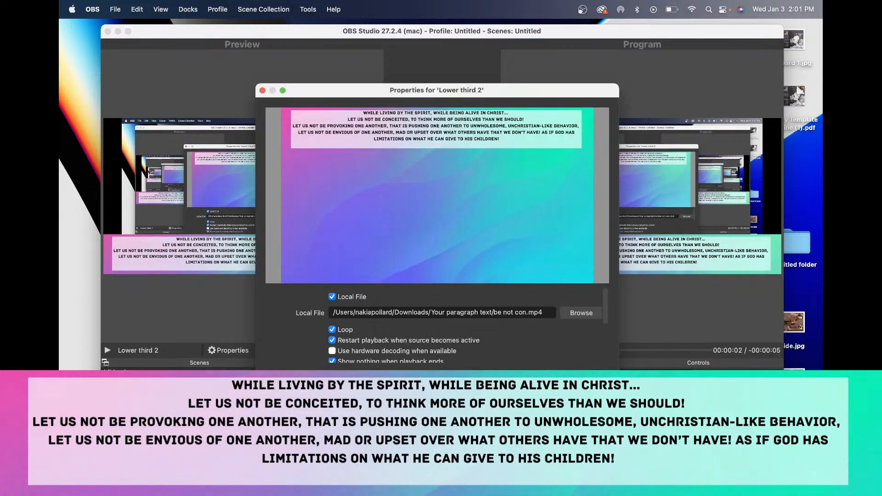
pyautogui.press('Escape')
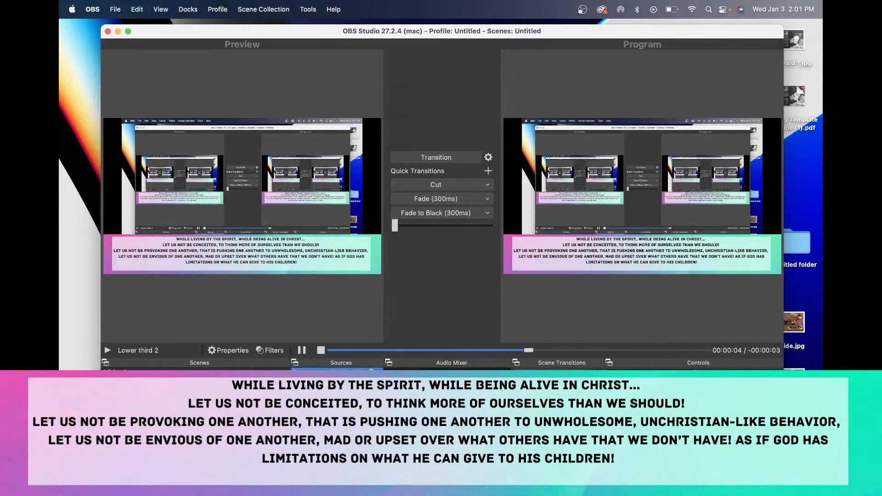
# Step: Rename the Lower third 2 source as Lower third 1
pyautogui.rightClick(348, 374)
pyautogui.click(376, 179)
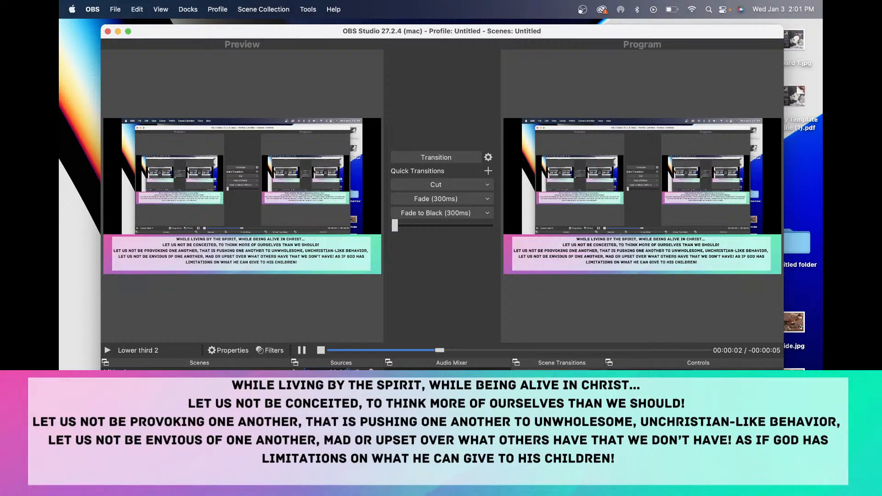
pyautogui.press('Return')
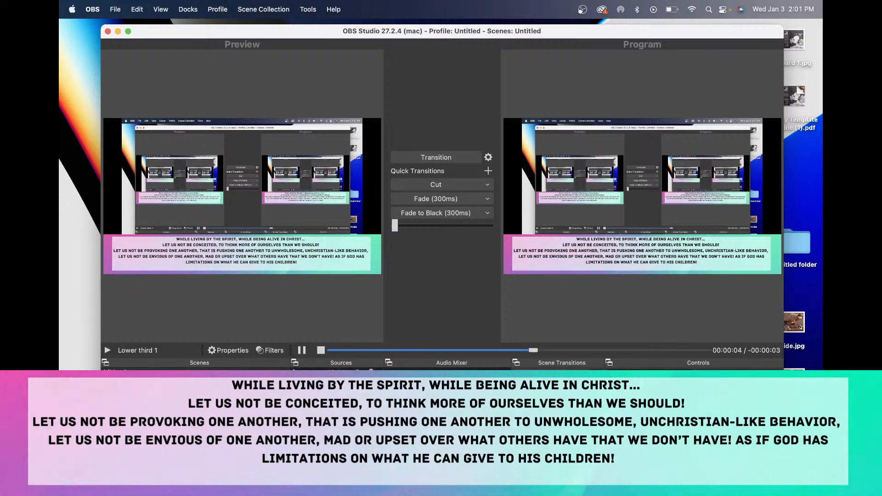
# Step: Load dont provoke.mp4 from the Your paragraph text folder as the local file of the Lower third 1 source
pyautogui.doubleClick(339, 380)
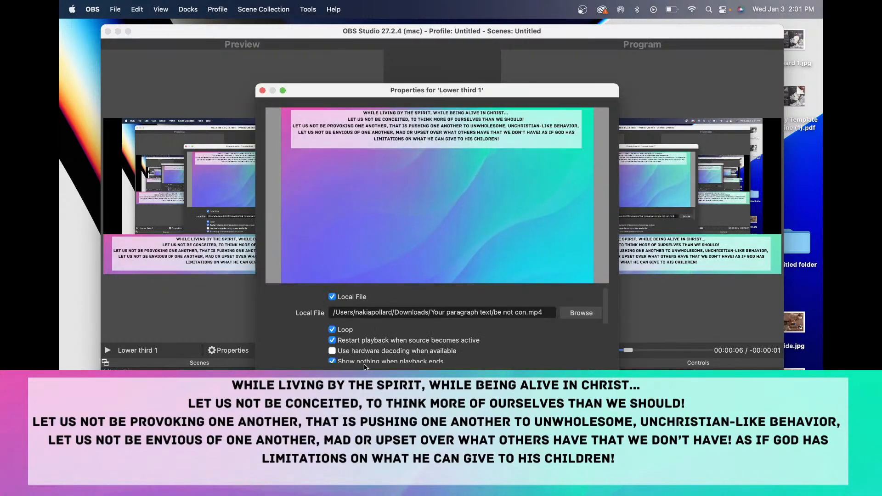
pyautogui.click(581, 313)
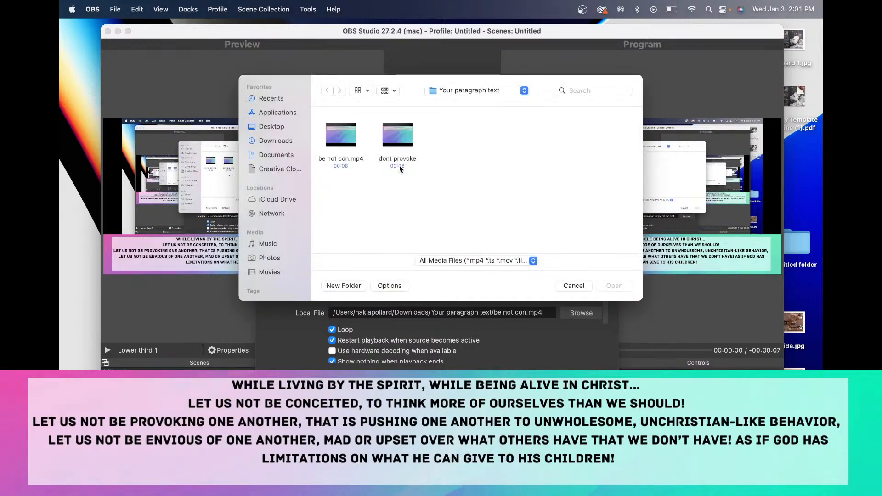
pyautogui.click(398, 143)
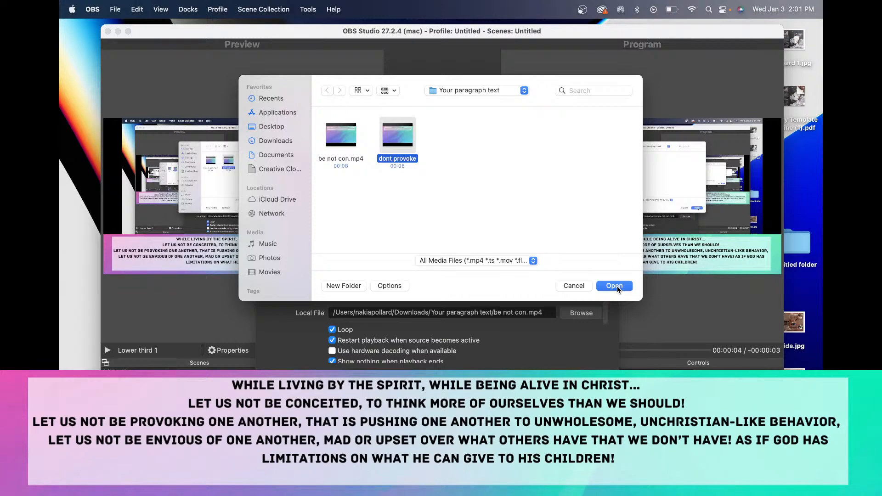
pyautogui.click(614, 286)
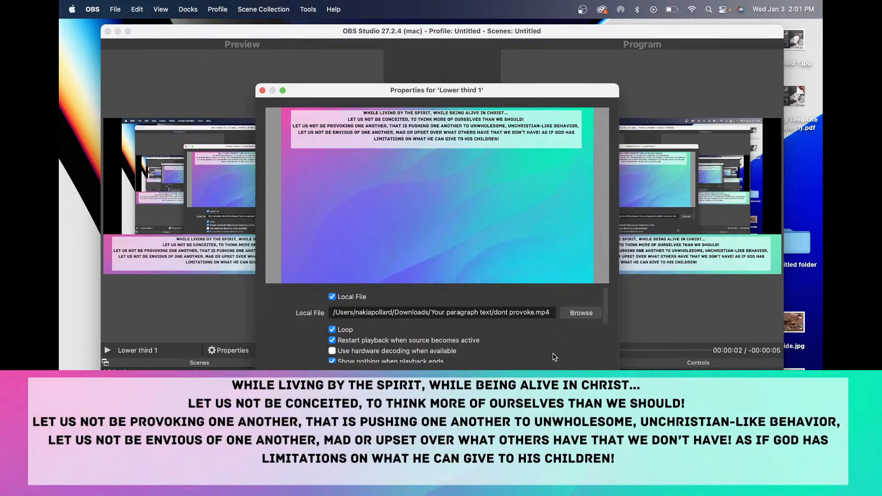
pyautogui.click(549, 378)
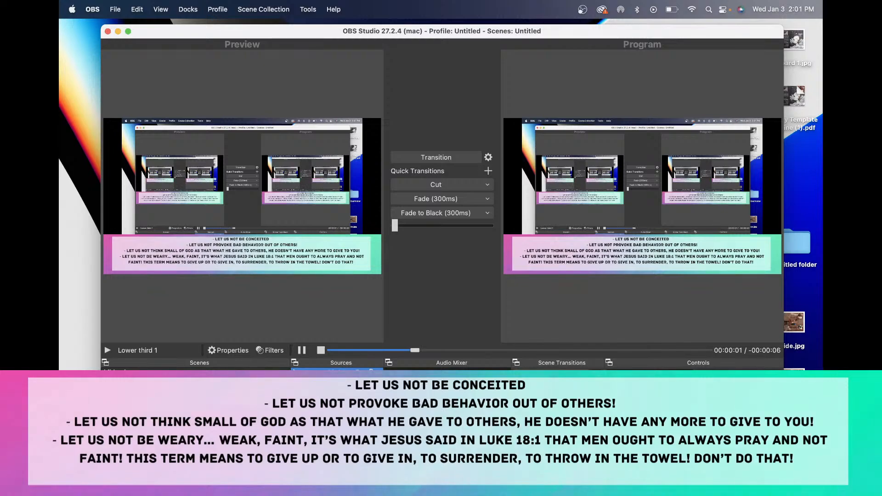
# Step: Try to switch the local file of the Lower third 1 source to be not con.mp4
pyautogui.doubleClick(341, 373)
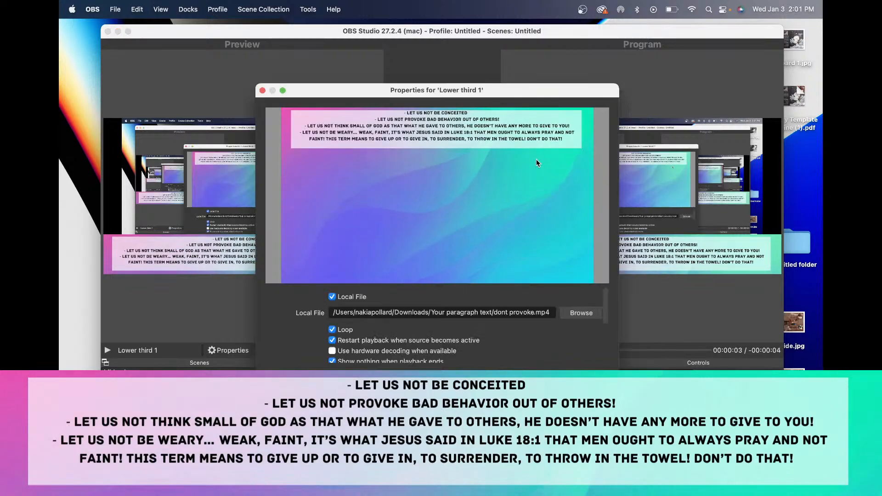
pyautogui.click(580, 312)
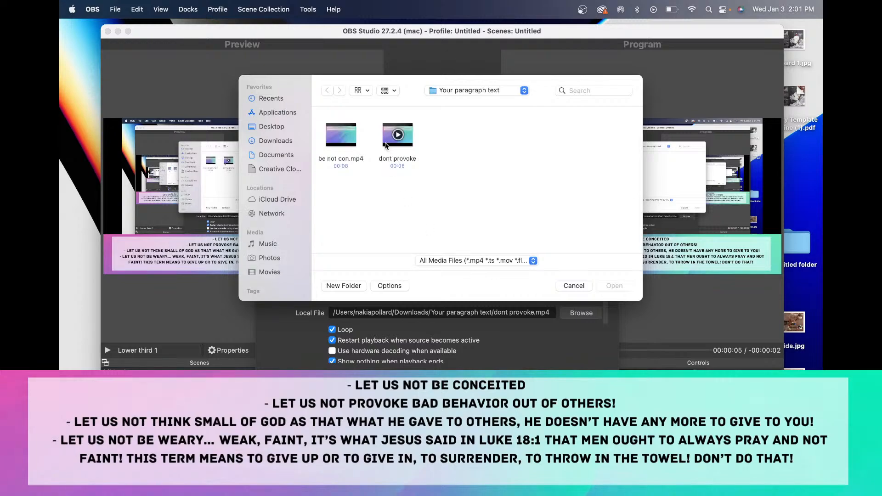
pyautogui.click(341, 136)
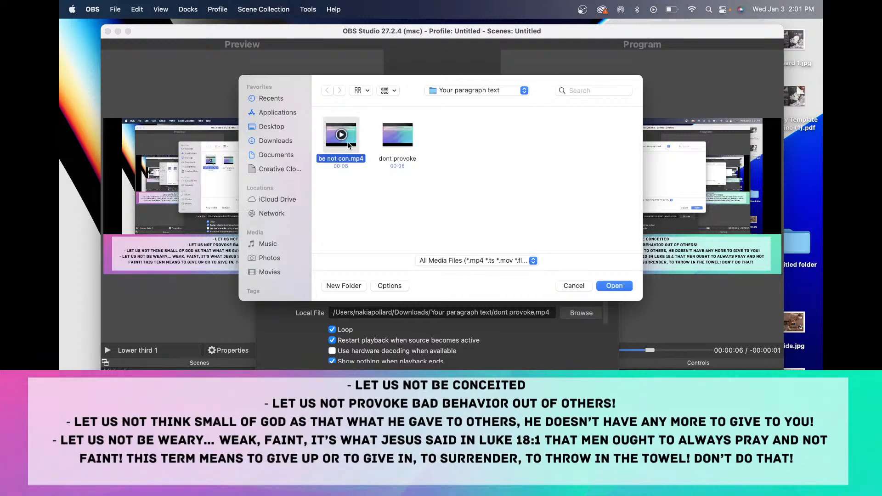
pyautogui.click(614, 286)
pyautogui.click(598, 376)
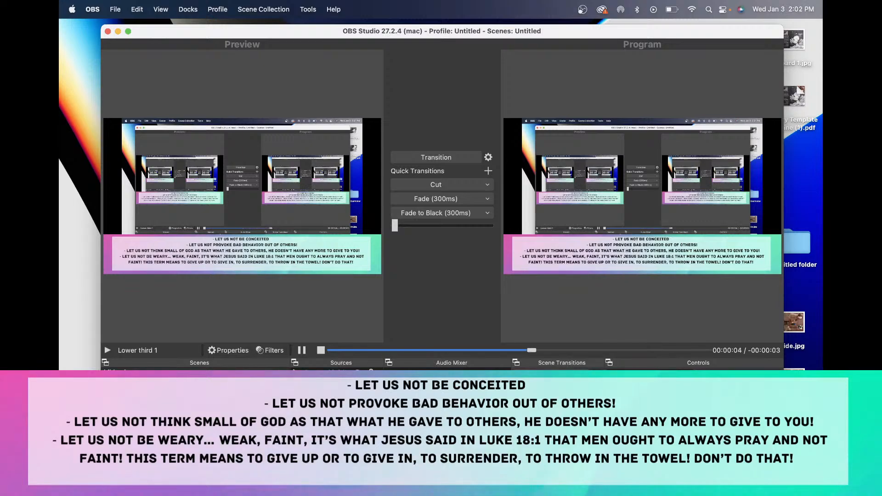
# Step: Try the manual transition slider with no source selected, and remove the duplicate Lower third 1 source from the scene
pyautogui.click(341, 414)
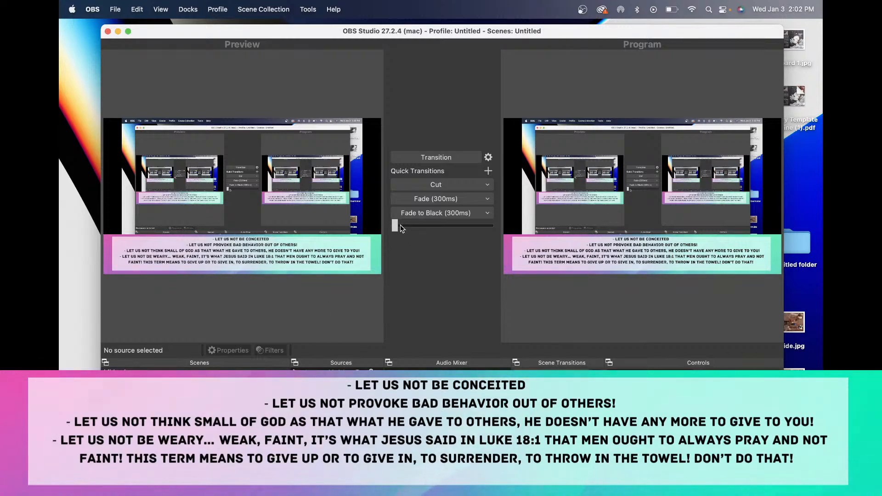
pyautogui.moveTo(401, 228); pyautogui.dragTo(500, 244)
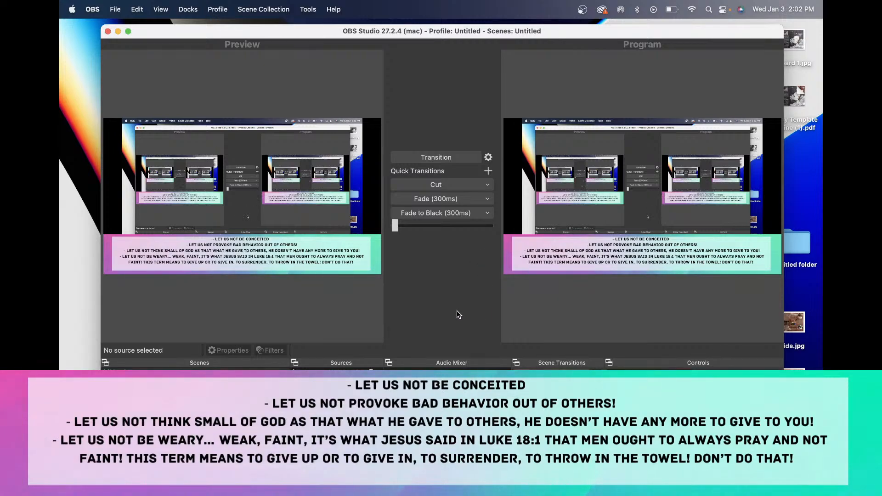
pyautogui.click(328, 374)
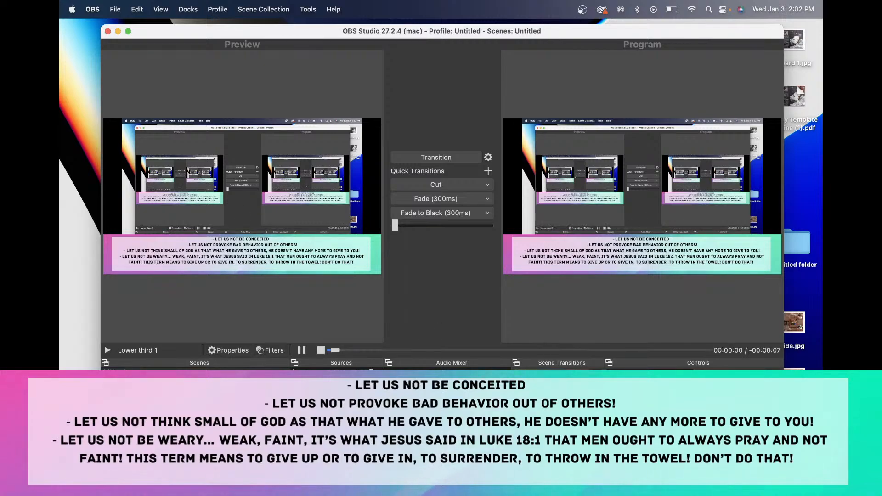
pyautogui.press('BackSpace')
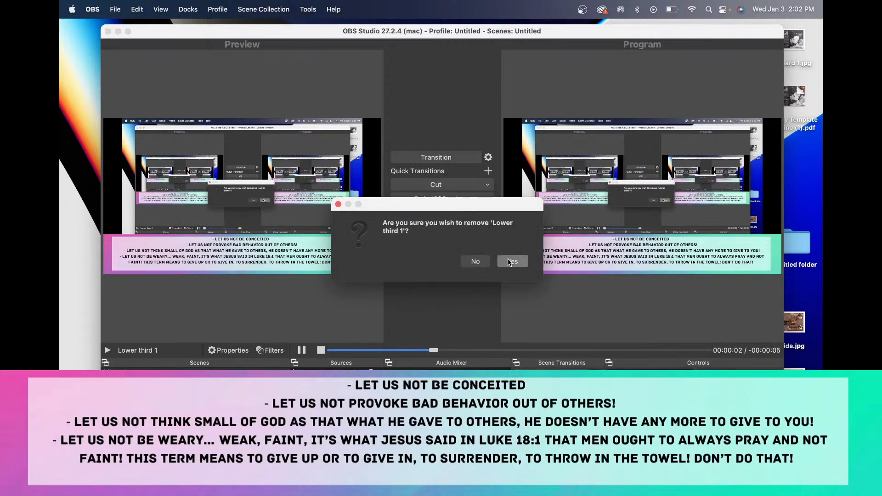
pyautogui.click(512, 261)
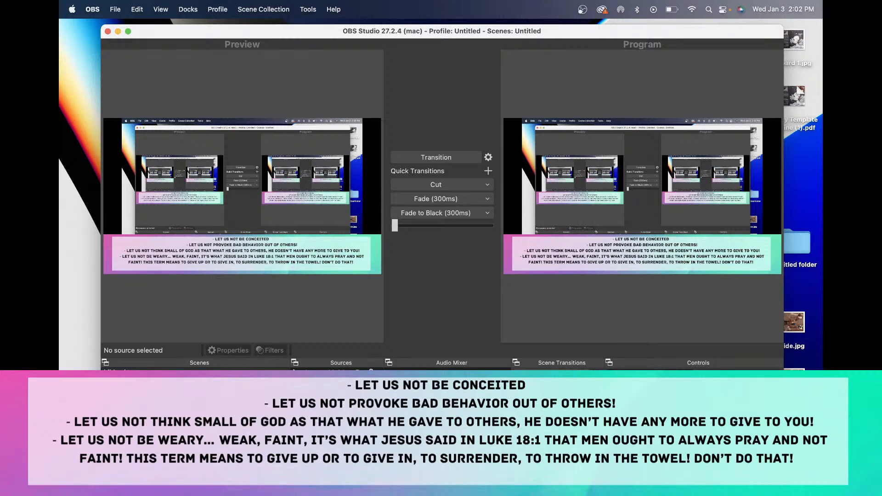
# Step: Select the remaining Lower third 1 source and run the manual transition from preview to program
pyautogui.click(329, 374)
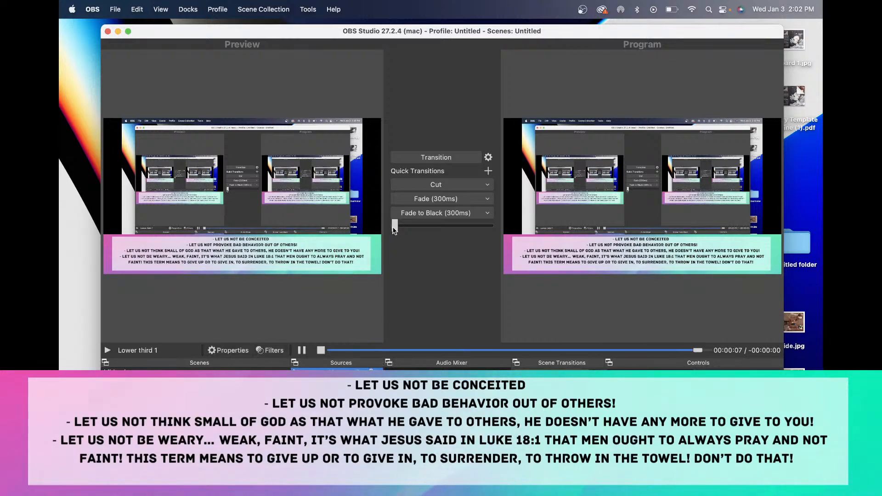
pyautogui.moveTo(394, 225); pyautogui.dragTo(492, 225)
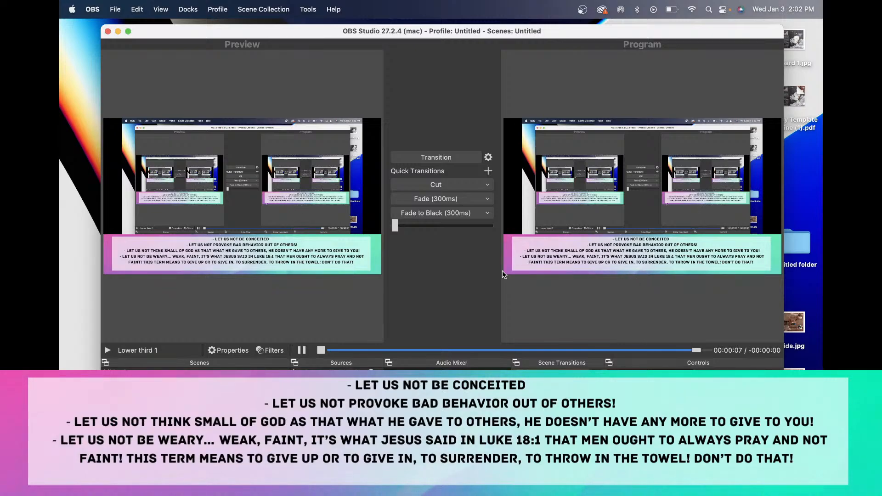
# Step: Show the OBS window in full screen and start closing the application
pyautogui.click(129, 31)
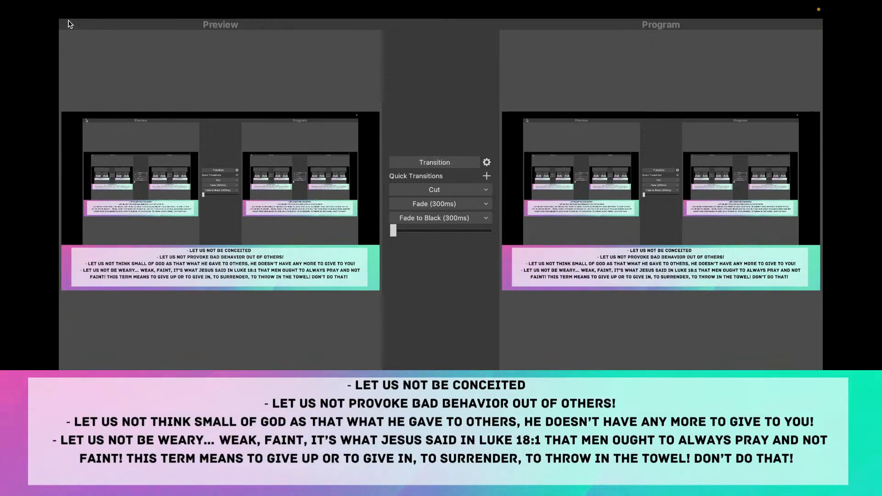
pyautogui.moveTo(81, 20)
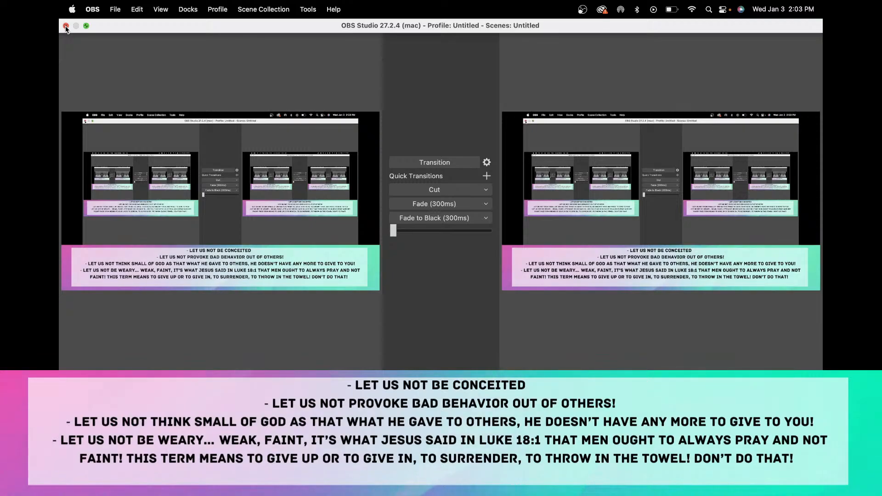
pyautogui.click(66, 26)
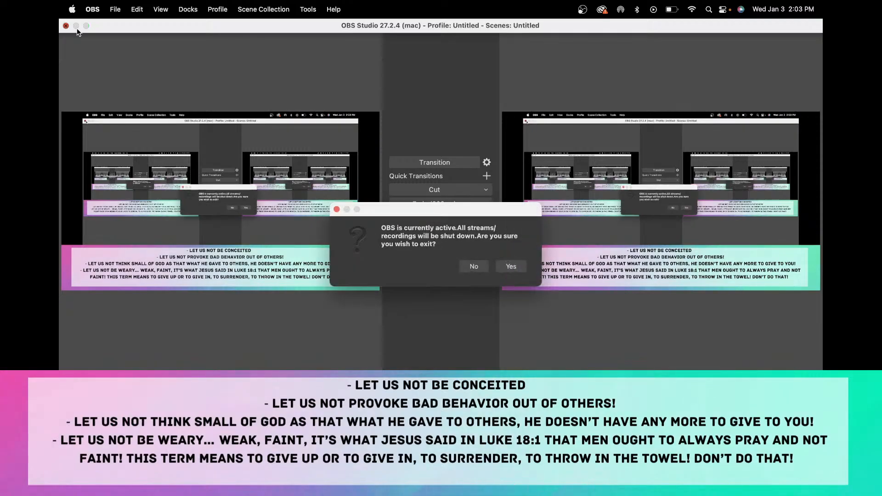